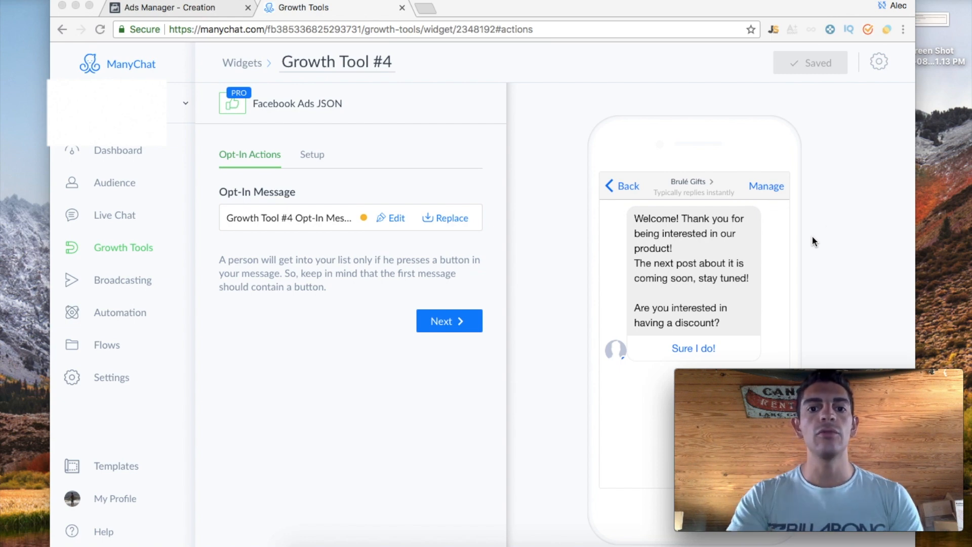
- Proceed to the setup of Growth Tool #4 and review its generated Facebook Ads JSON code
click(441, 323)
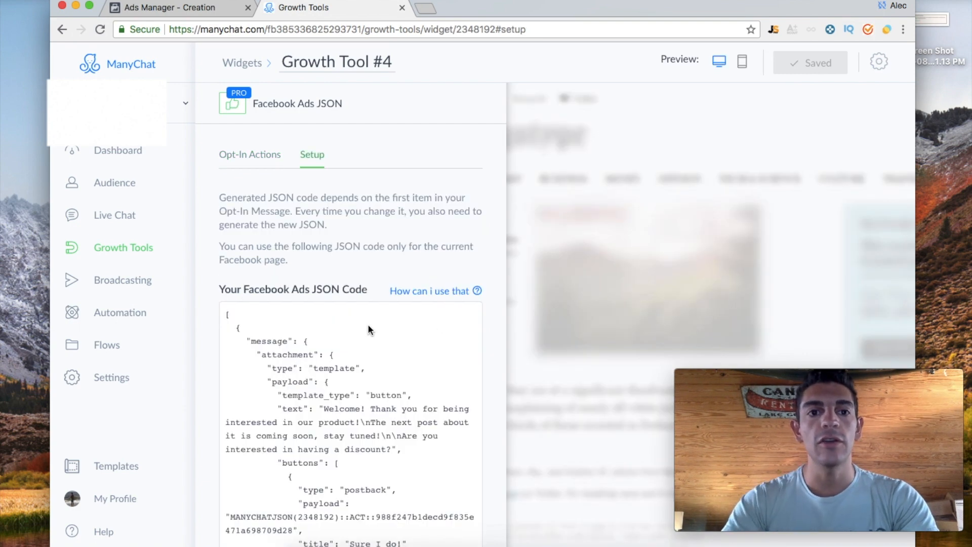
scroll(369, 329, down, 3)
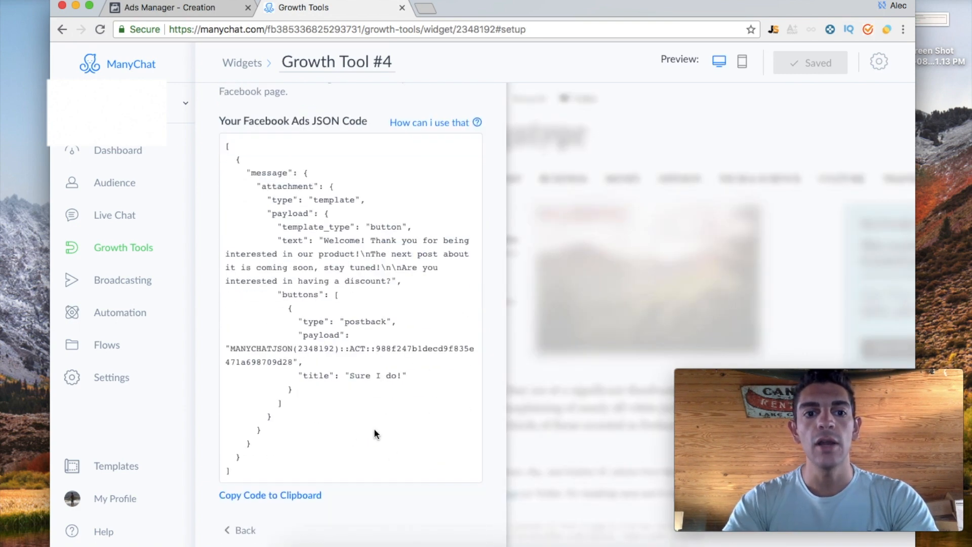
scroll(345, 349, up, 4)
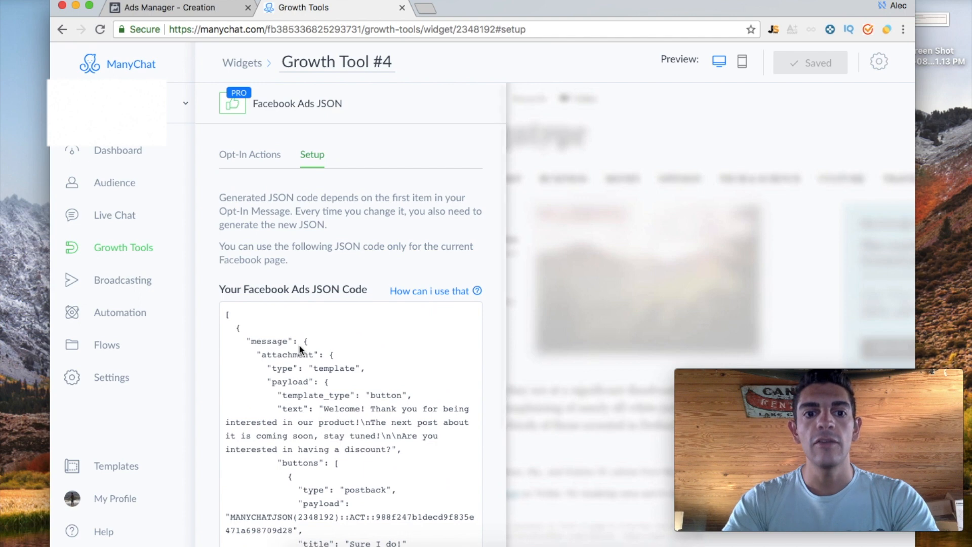
scroll(299, 349, down, 2)
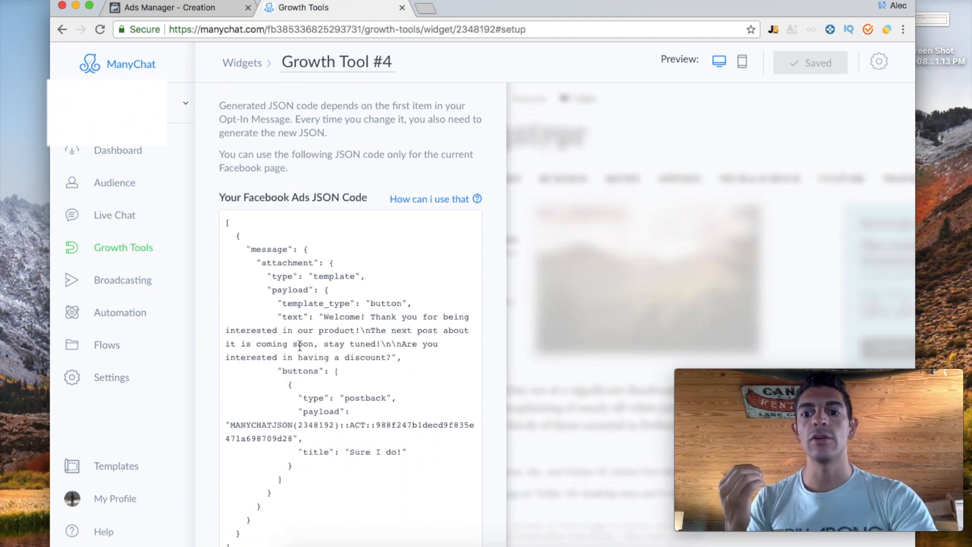
scroll(300, 346, up, 2)
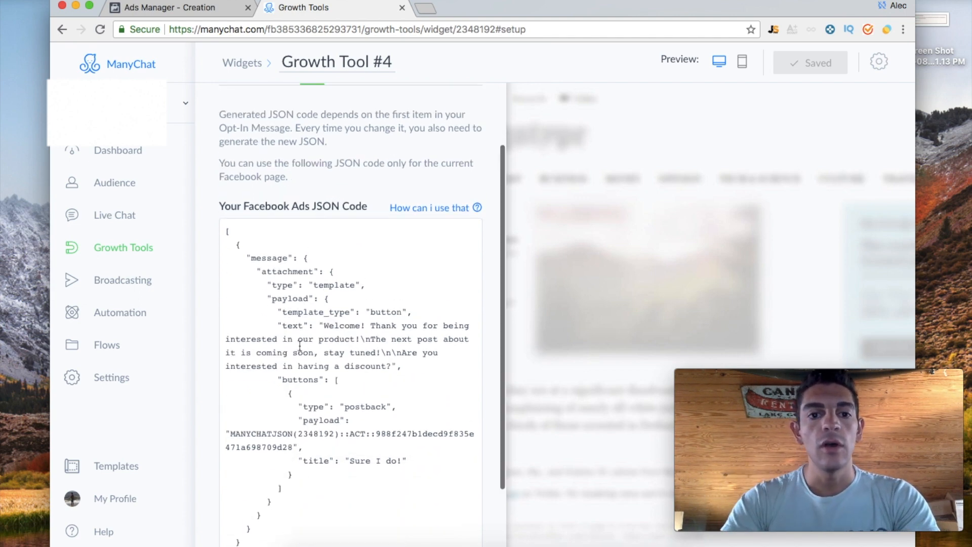
scroll(299, 347, down, 4)
scroll(300, 350, up, 4)
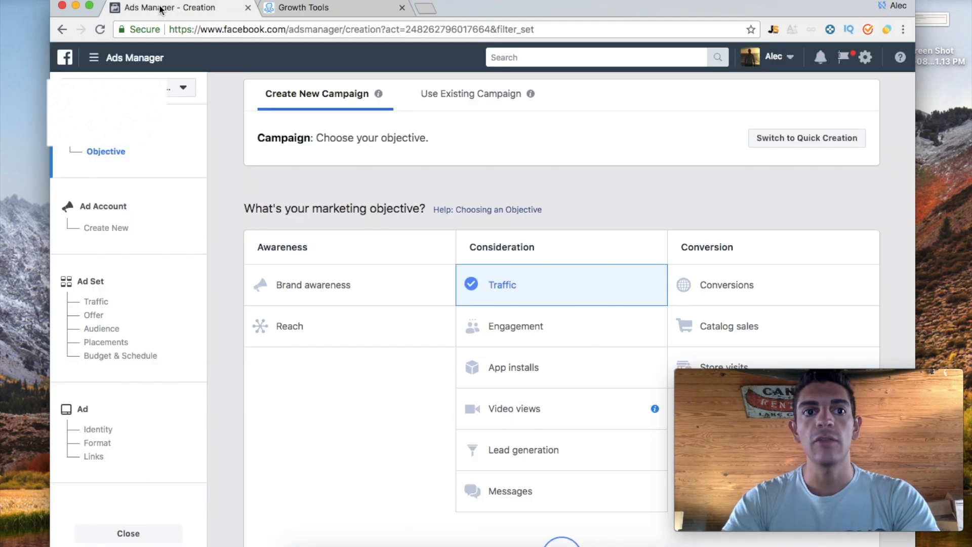
- Switch to Facebook Ads Manager and choose Messages as the new campaign's marketing objective
click(160, 8)
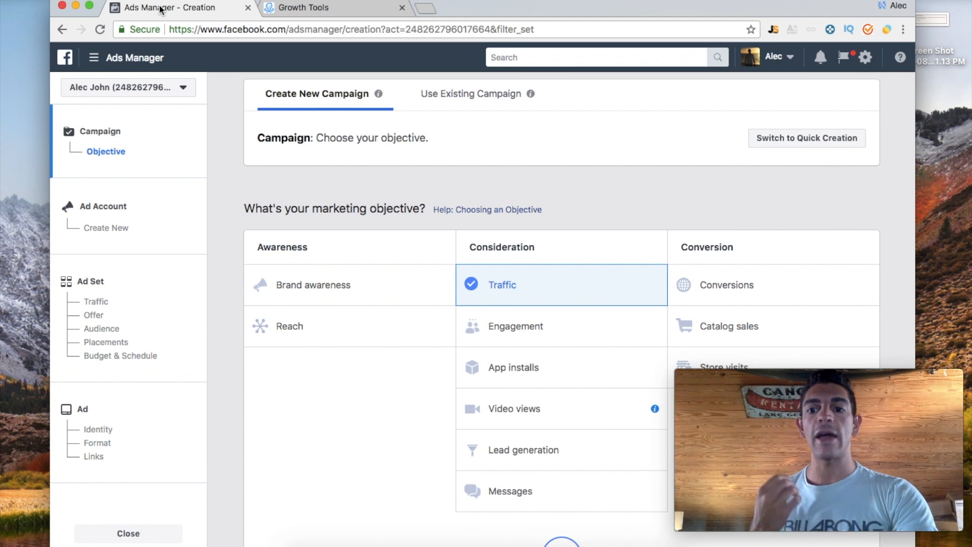
mouse_move(933, 402)
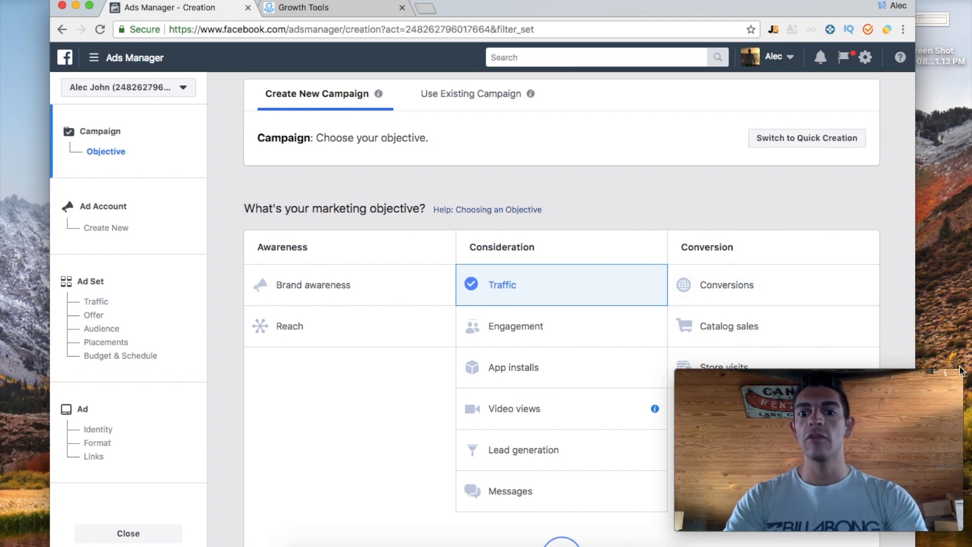
drag(917, 406, 922, 429)
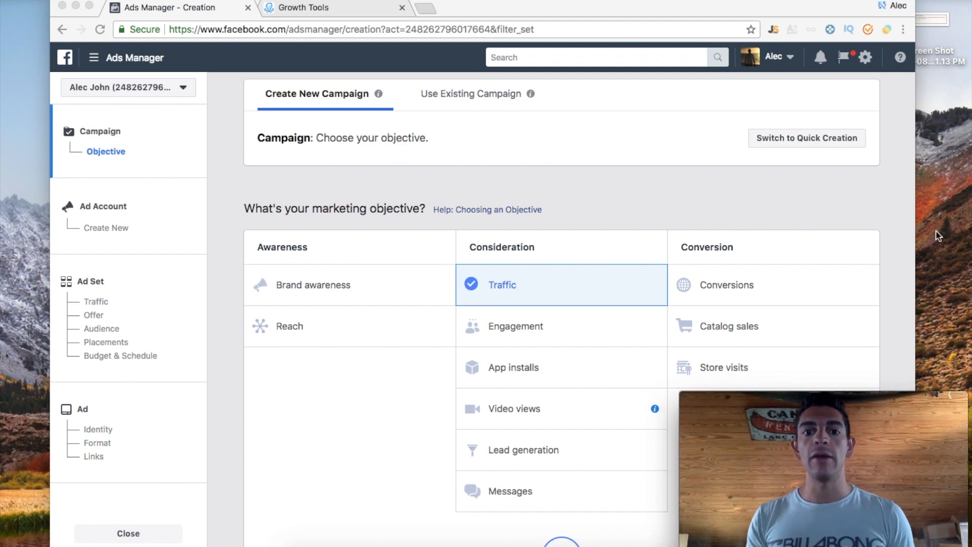
scroll(466, 405, down, 5)
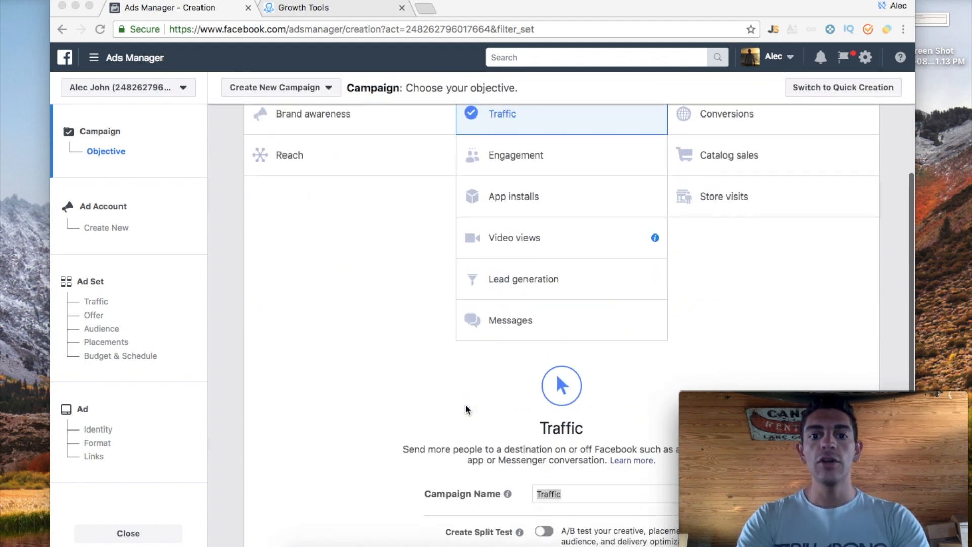
click(501, 297)
click(511, 301)
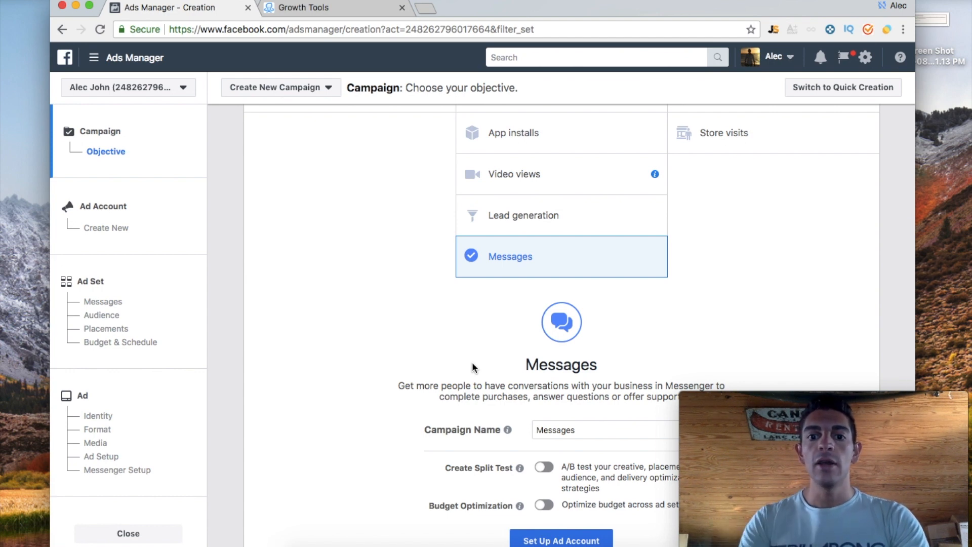
- Name the campaign TEST CHATBOT and continue to the ad account setup
scroll(472, 363, down, 2)
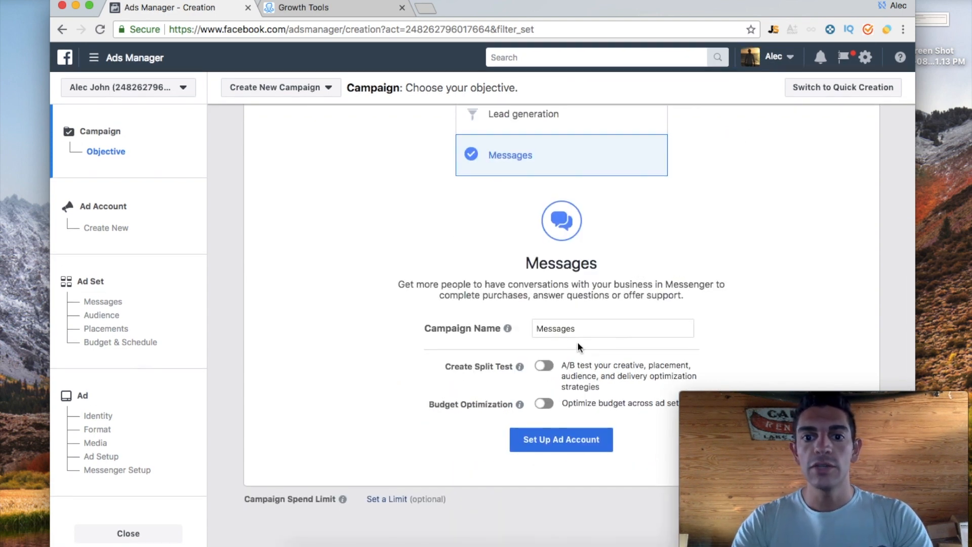
double_click(573, 327)
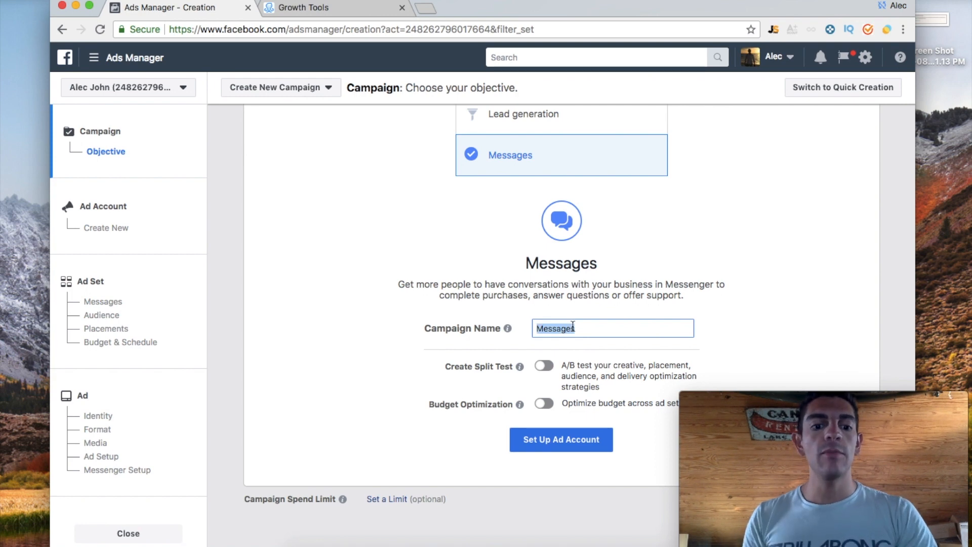
text(TEST )
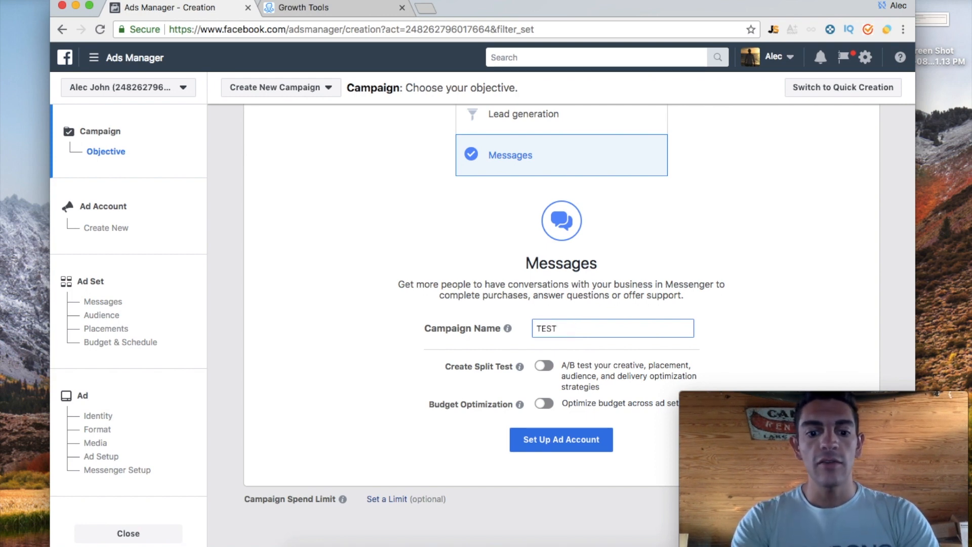
text(CHATBOT)
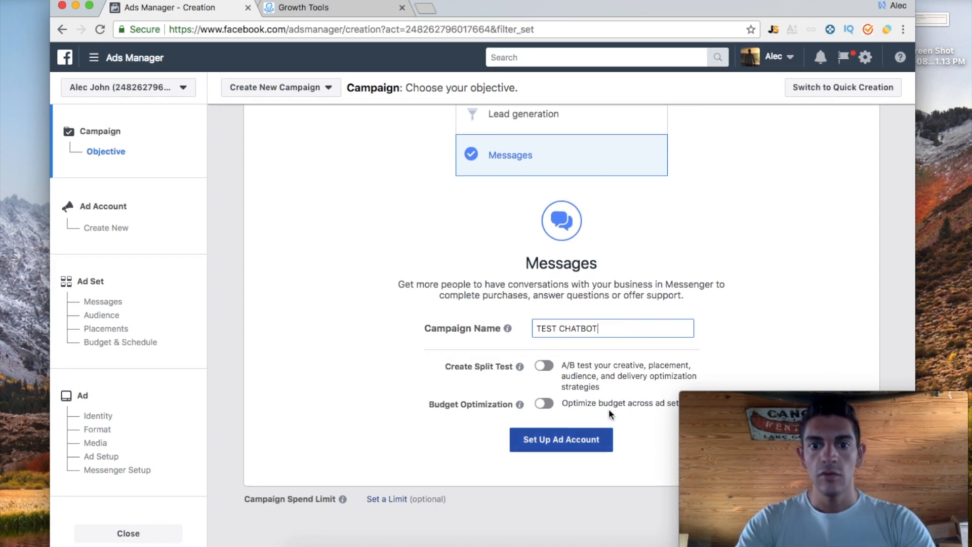
click(571, 448)
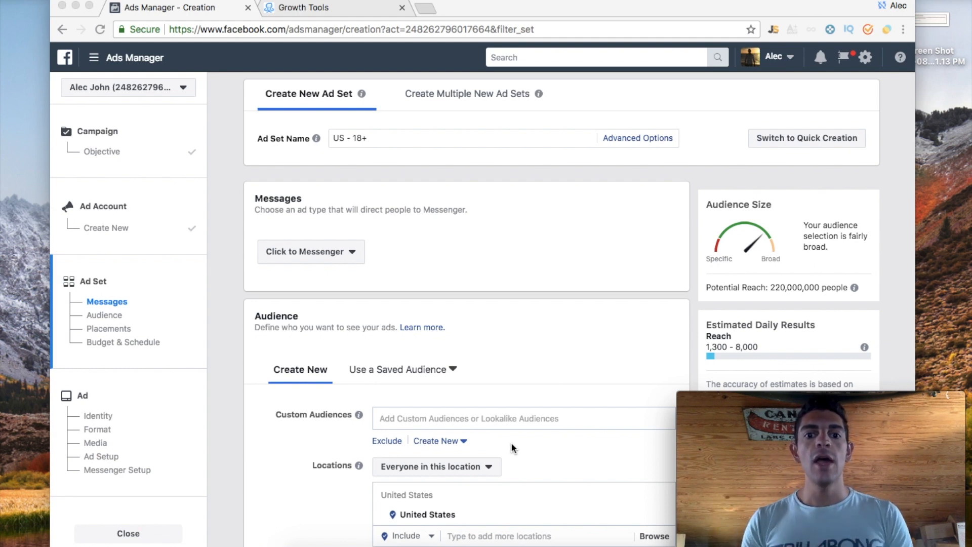
- Dismiss the lookalike audience tip and set the audience's minimum age to 30
scroll(512, 442, down, 5)
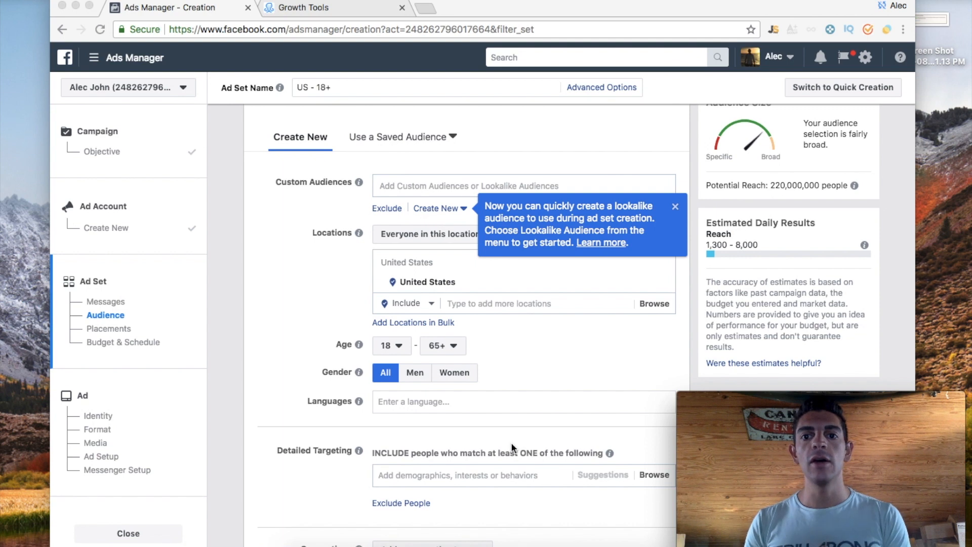
click(676, 206)
click(676, 206)
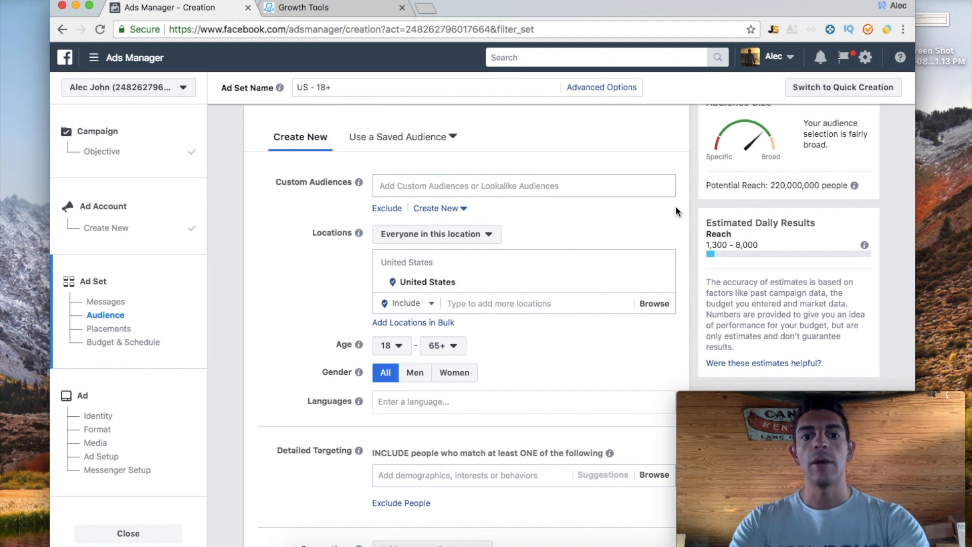
scroll(540, 366, down, 1)
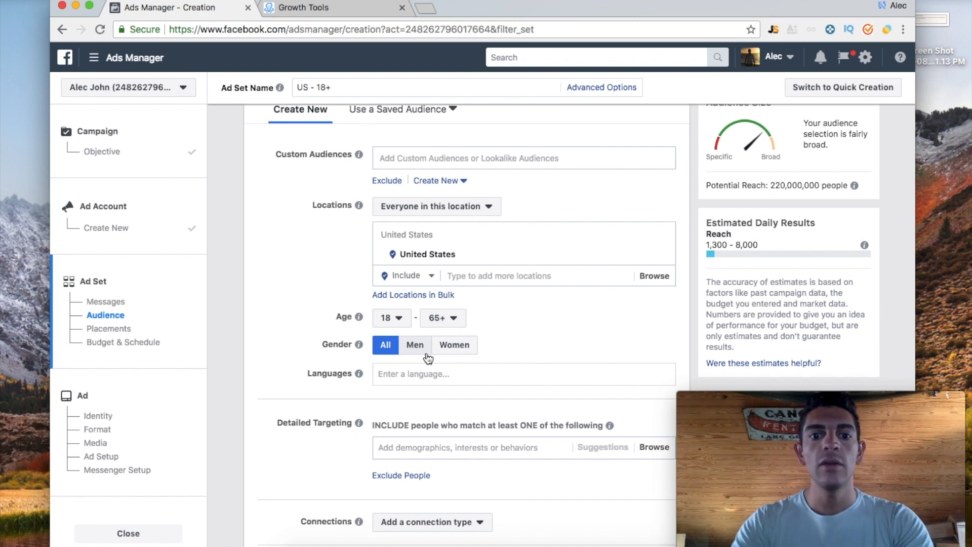
click(390, 318)
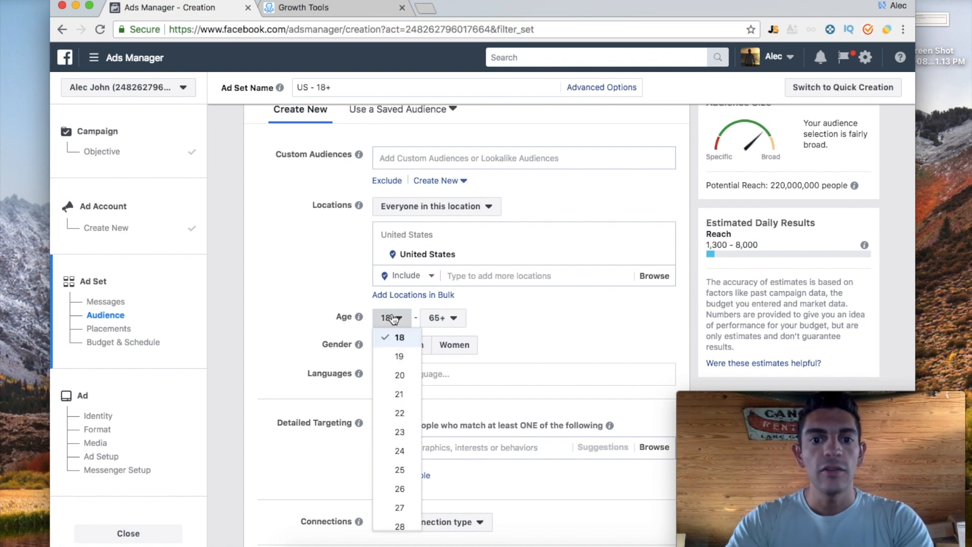
scroll(400, 469, down, 3)
click(400, 474)
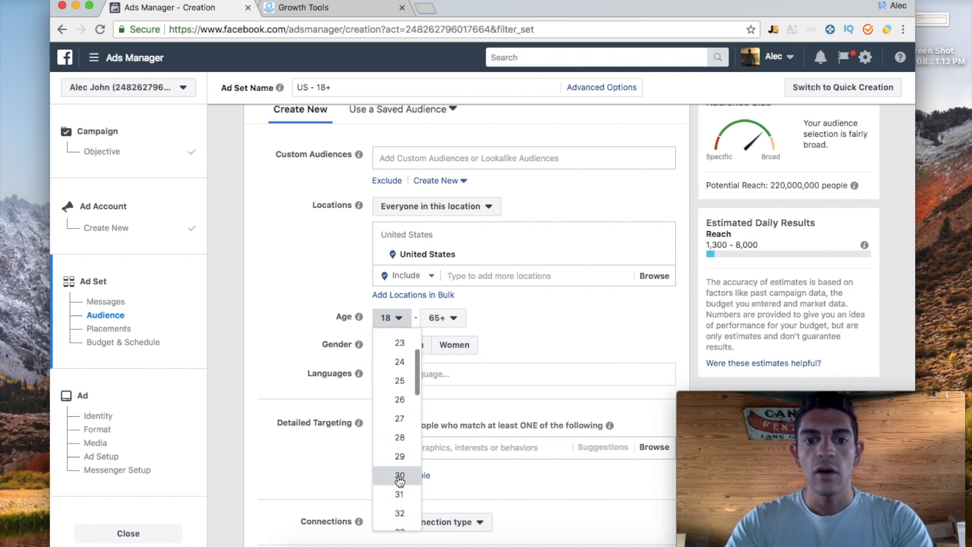
- Add the interest Cooking to the audience's detailed targeting
scroll(548, 316, up, 1)
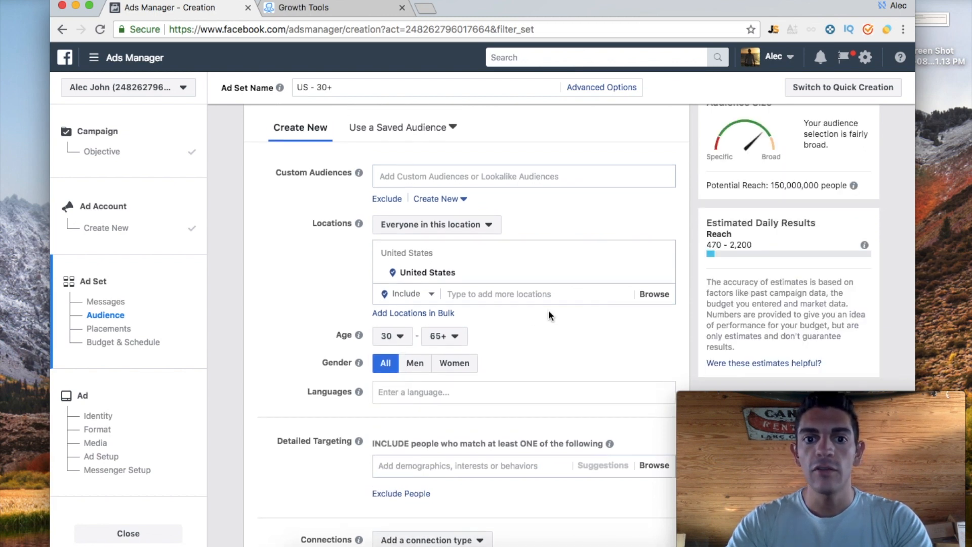
scroll(428, 200, up, 1)
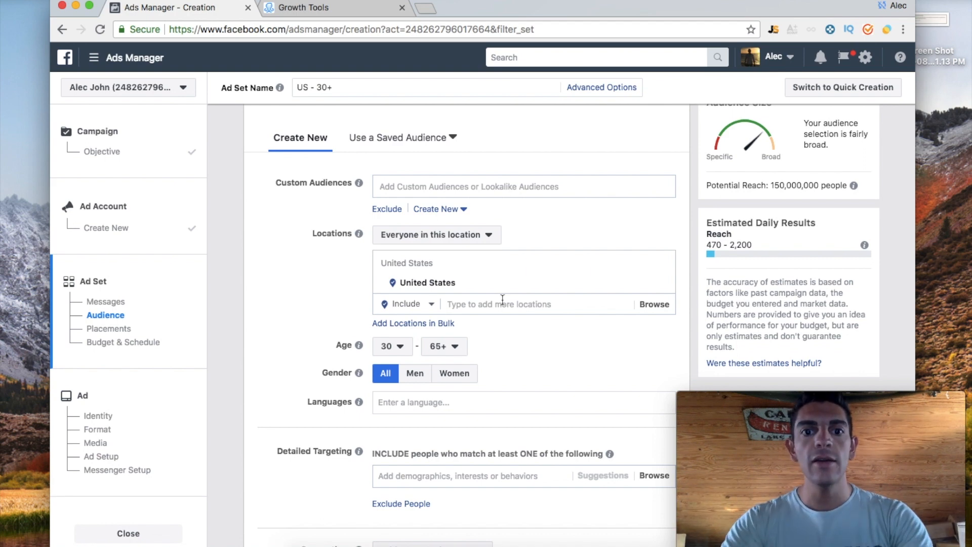
scroll(503, 299, down, 3)
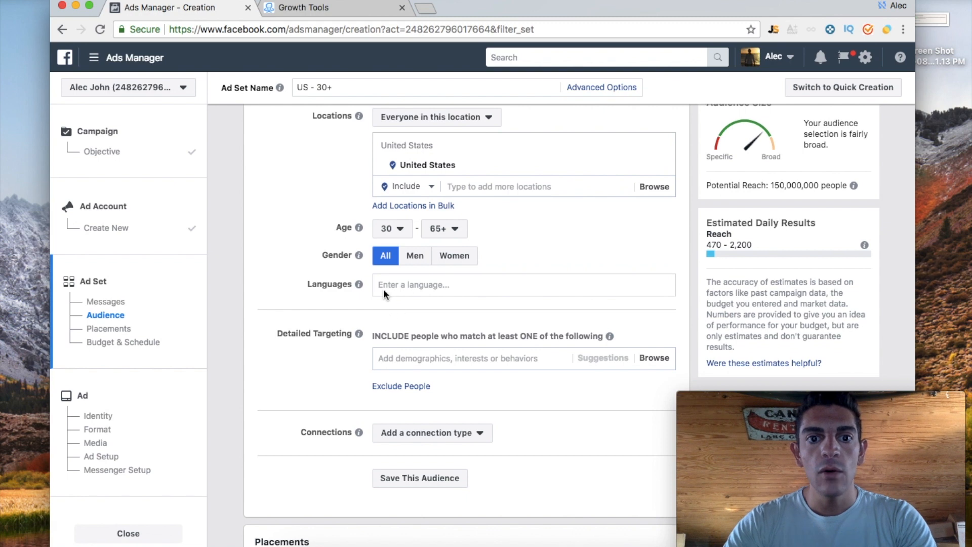
scroll(422, 277, down, 2)
click(417, 279)
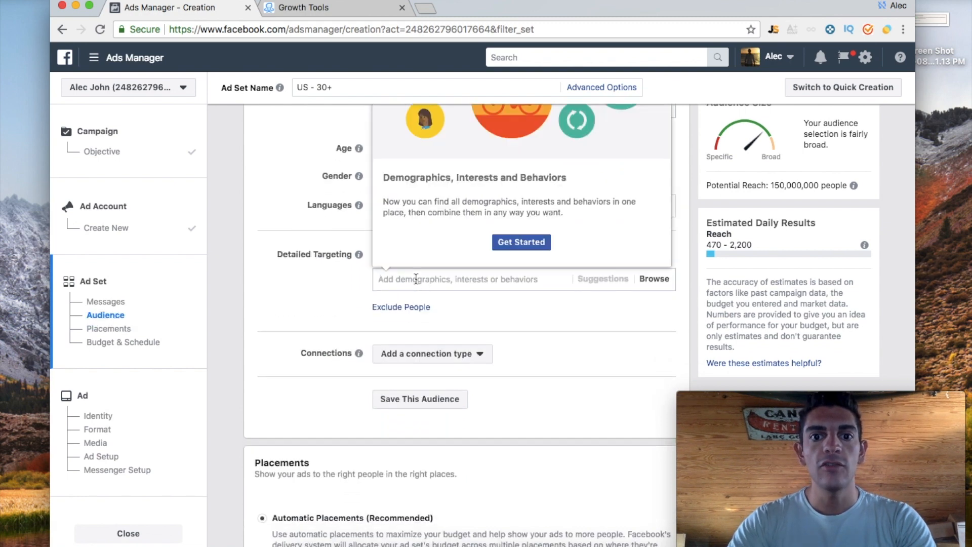
click(521, 243)
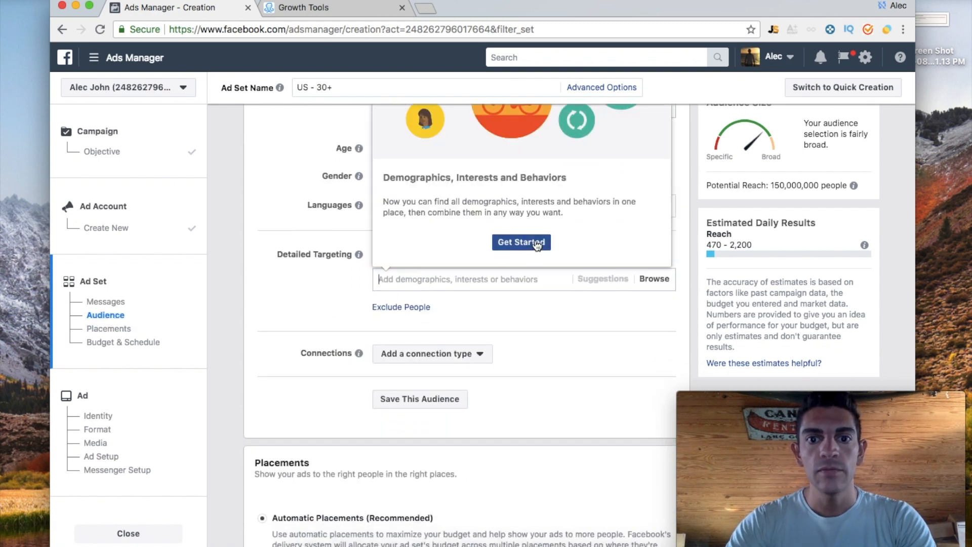
click(456, 283)
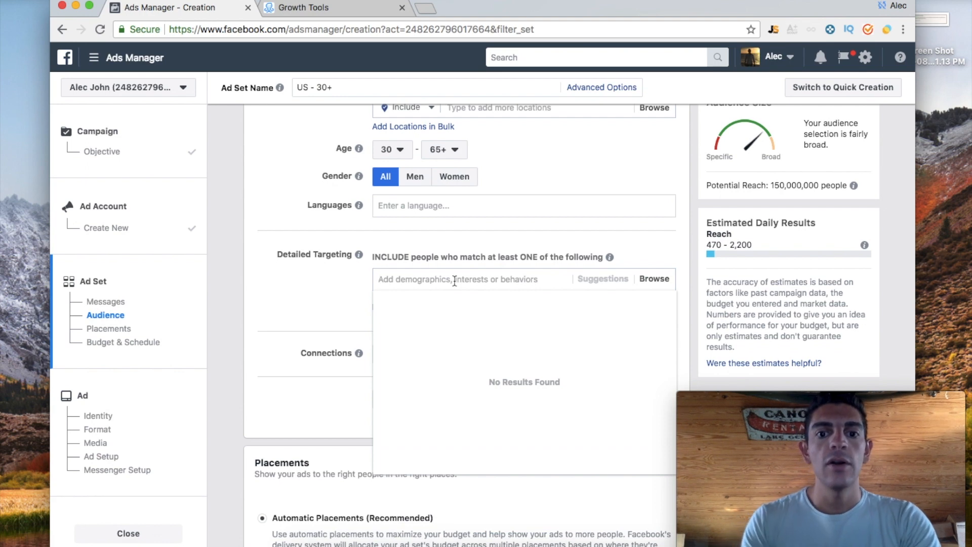
text(c)
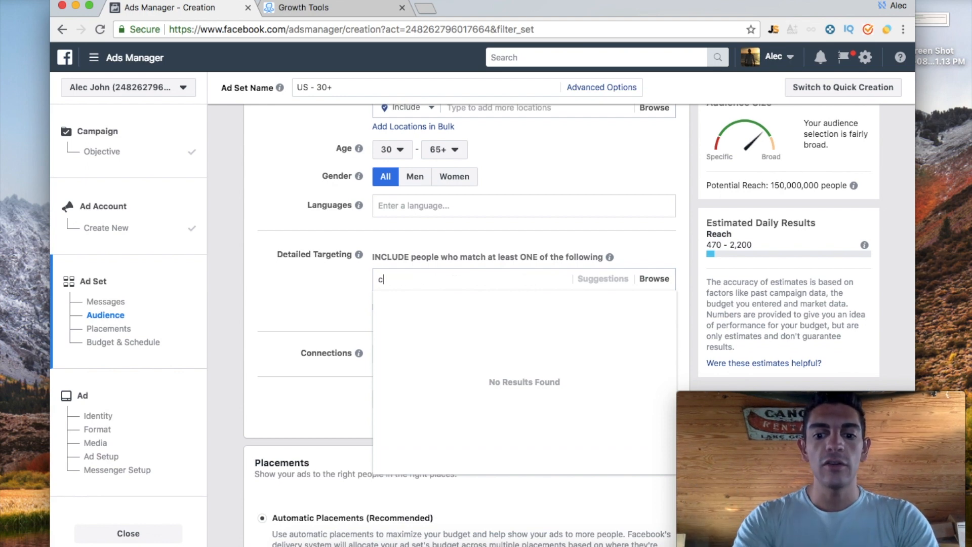
text(ooking)
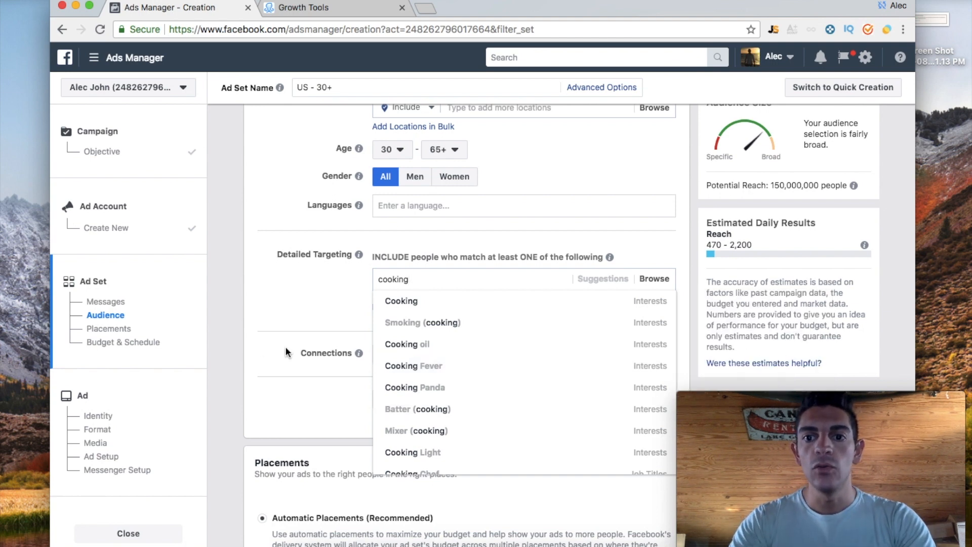
click(502, 302)
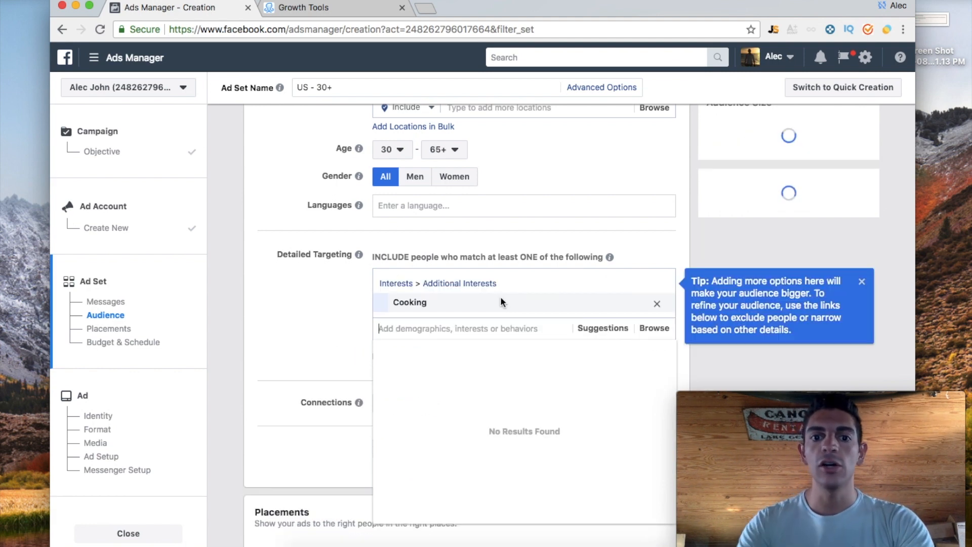
click(287, 363)
- Narrow the audience's detailed targeting so people must also match the interest amazon
scroll(287, 365, down, 2)
scroll(287, 364, up, 4)
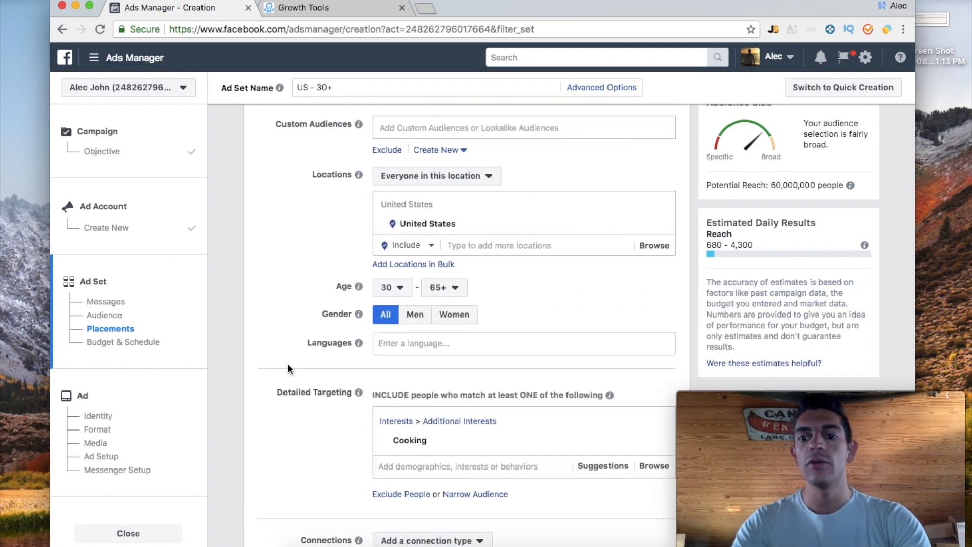
scroll(287, 364, down, 3)
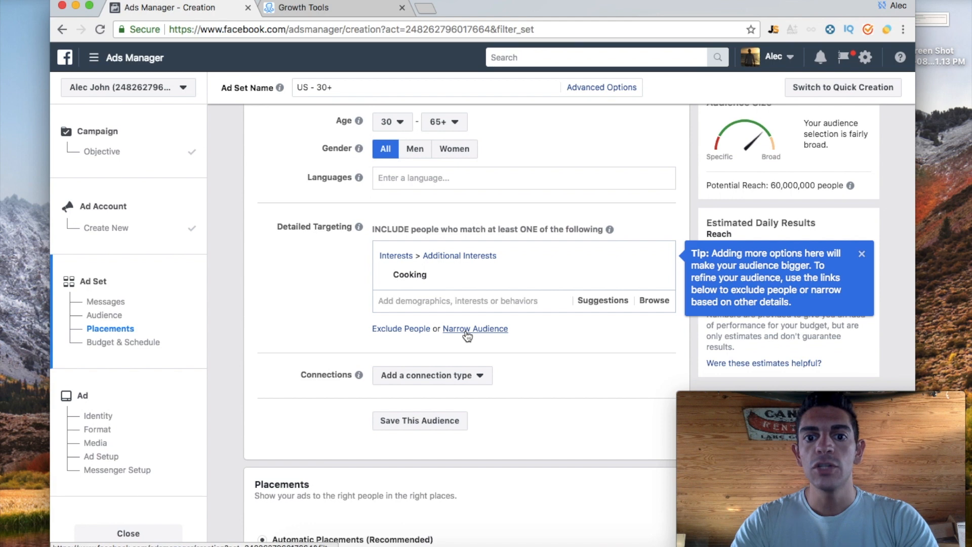
click(465, 332)
scroll(460, 332, down, 1)
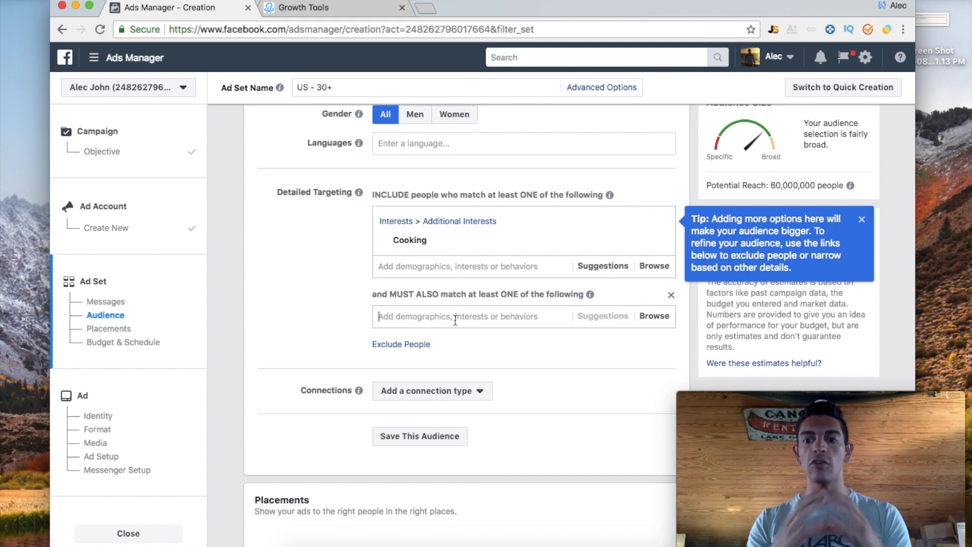
text(ama)
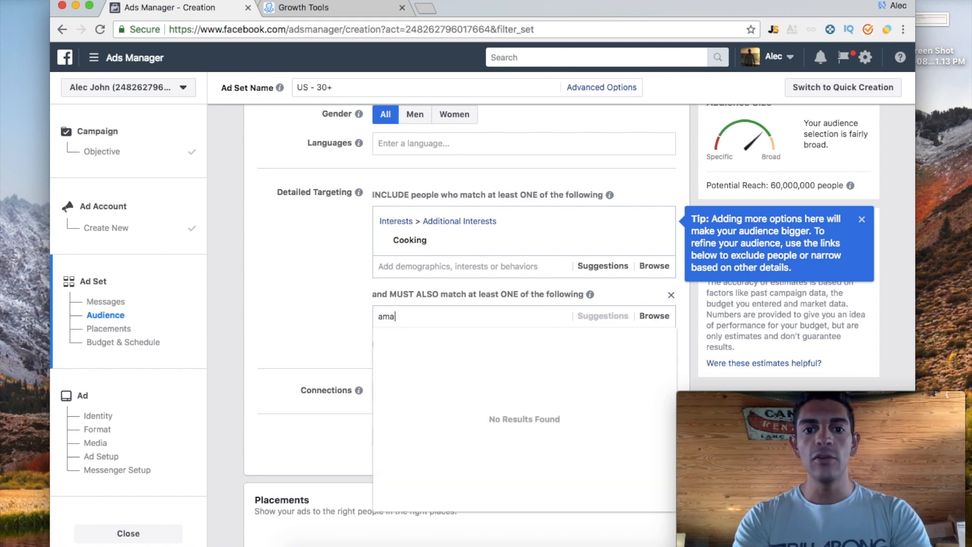
text(z)
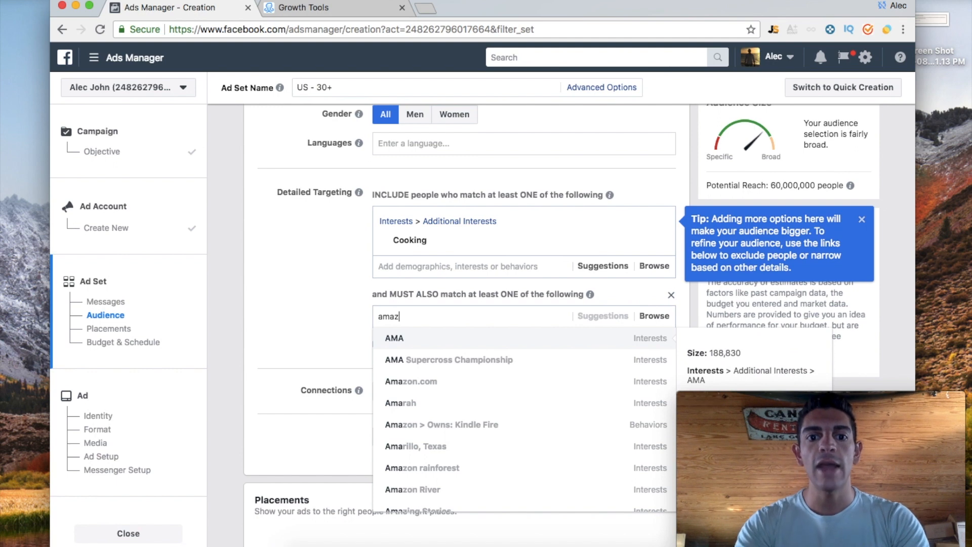
key(BackSpace)
text(zon)
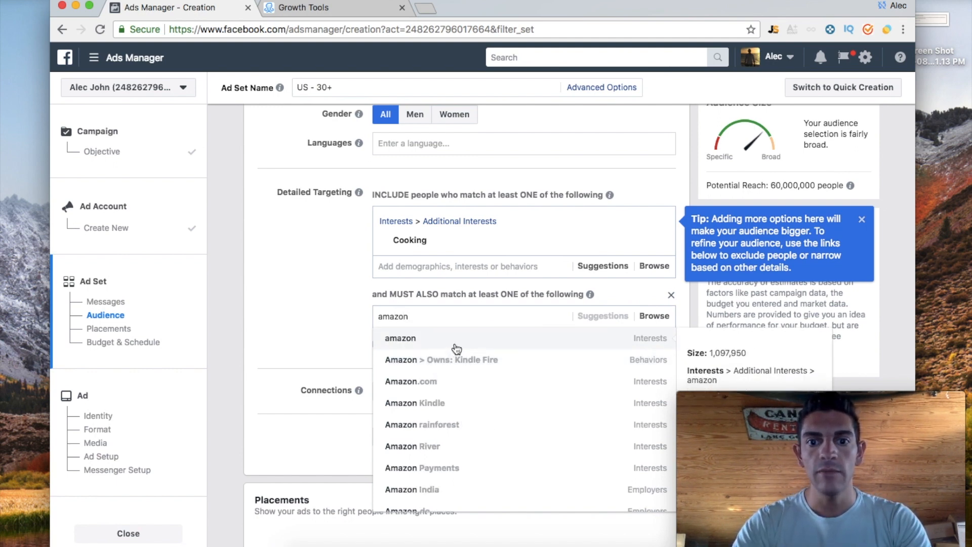
click(452, 338)
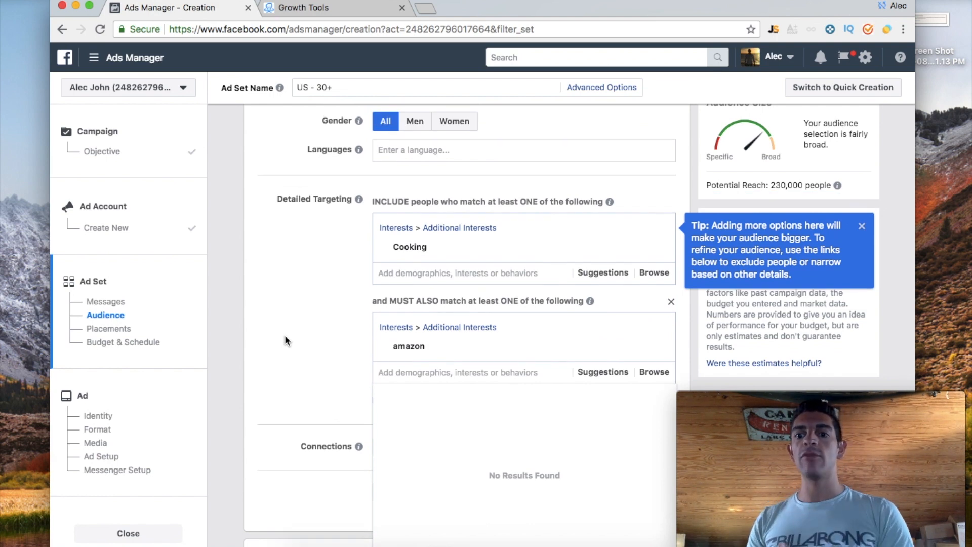
click(309, 341)
- Keep automatic placements and the $5.00 daily budget, and continue to the ad creation stage
scroll(308, 340, down, 3)
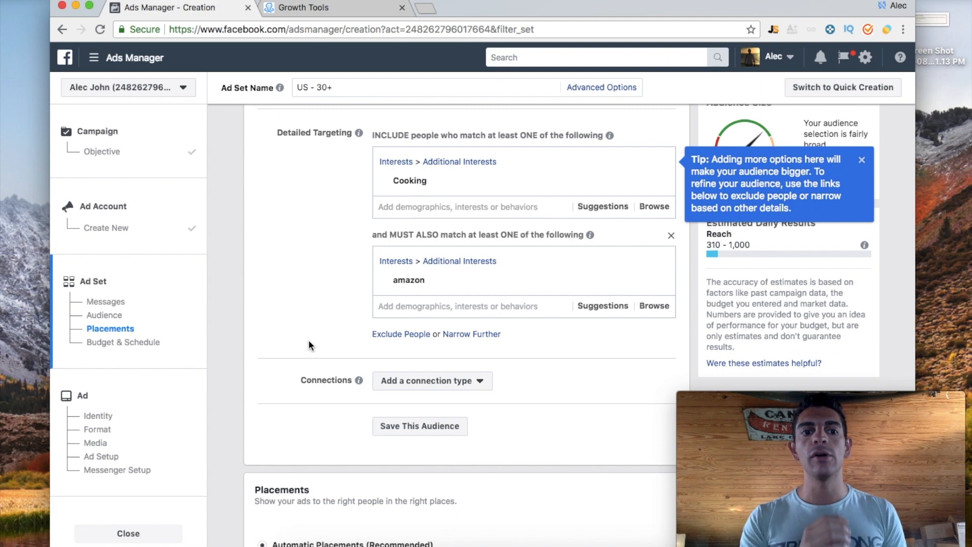
scroll(310, 344, down, 2)
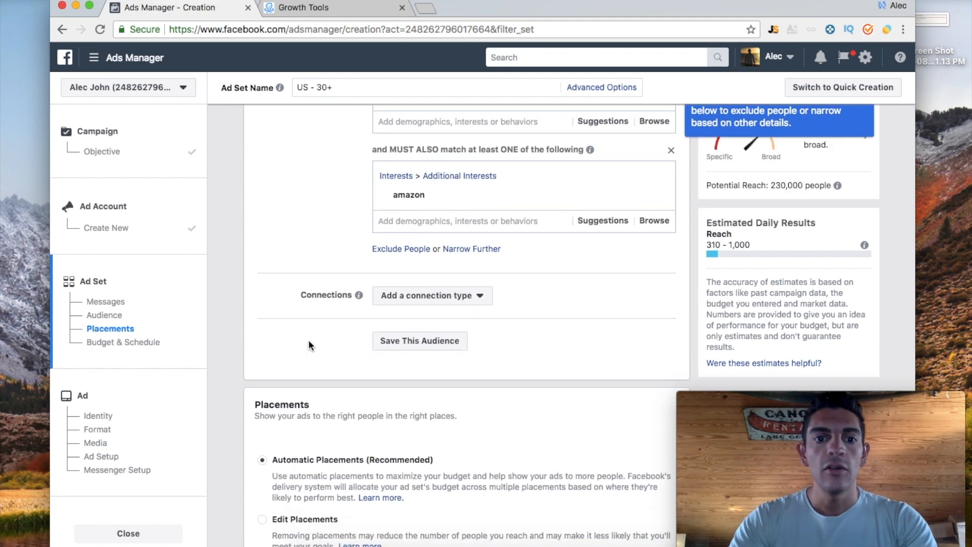
scroll(424, 352, down, 4)
scroll(451, 284, down, 3)
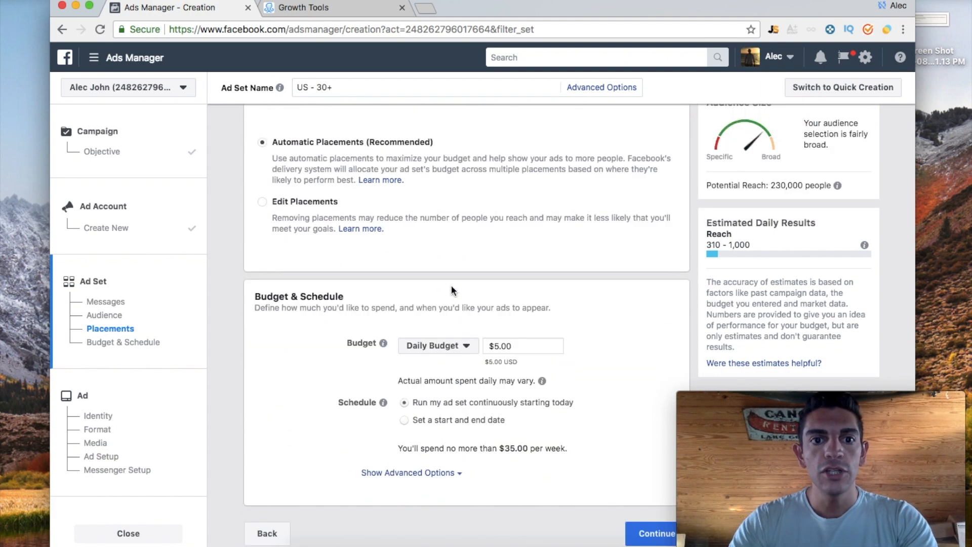
double_click(503, 349)
click(346, 352)
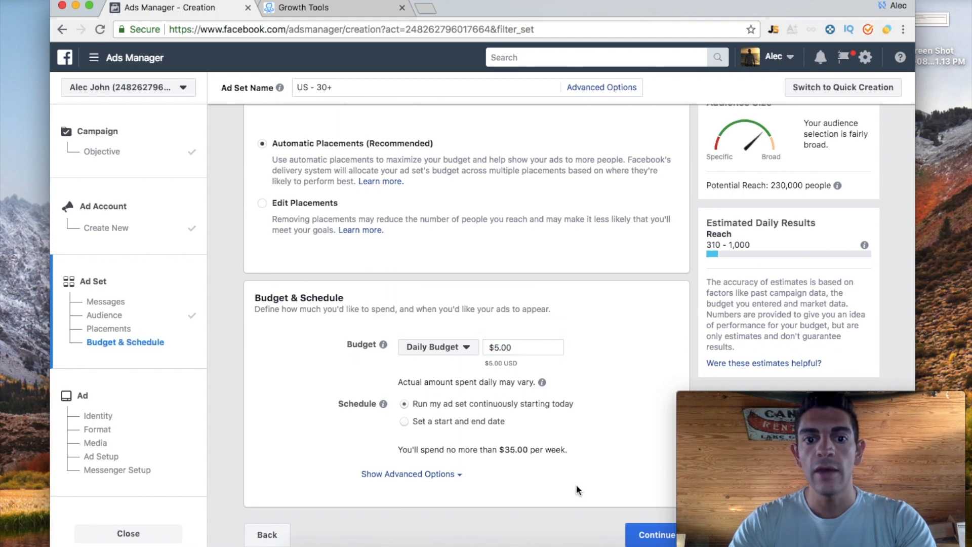
click(653, 535)
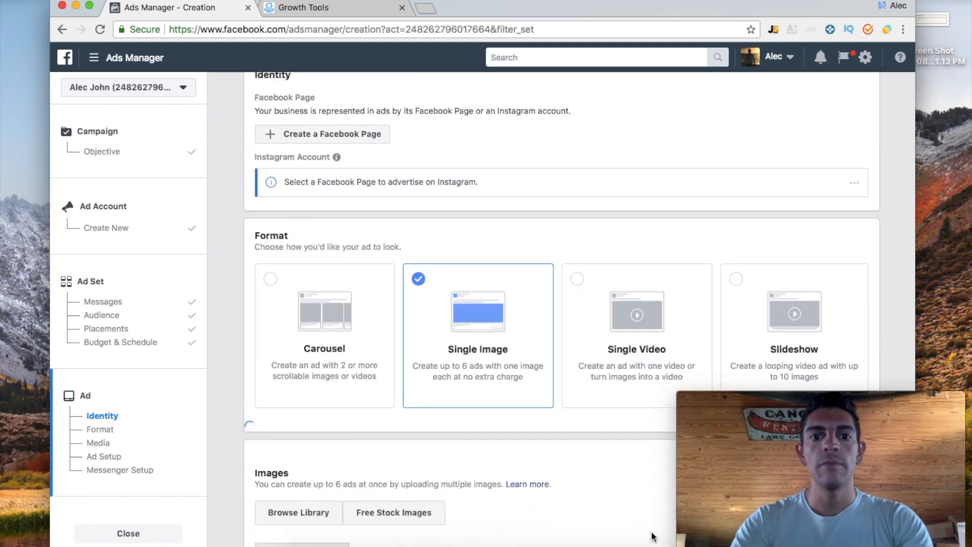
- Choose Single Image as the ad's format
scroll(652, 537, down, 1)
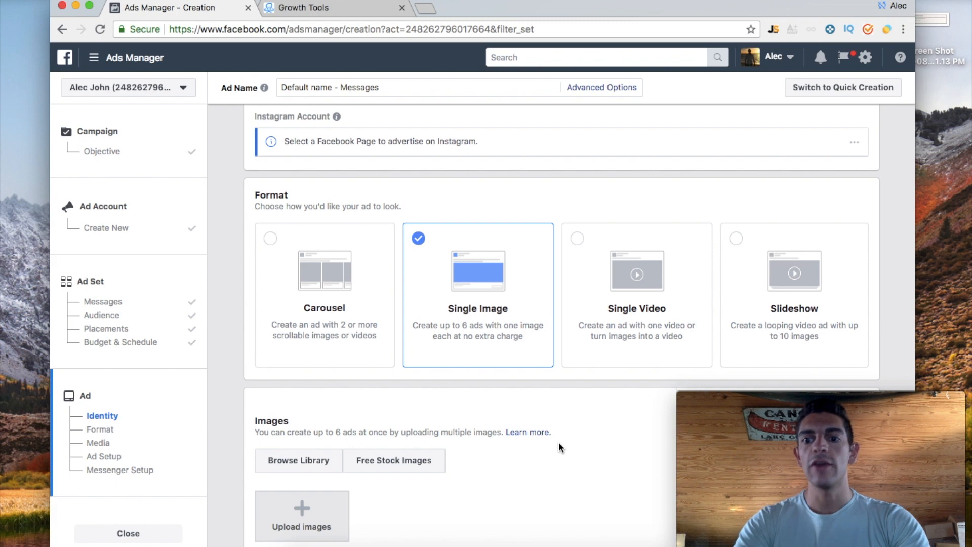
scroll(559, 444, down, 1)
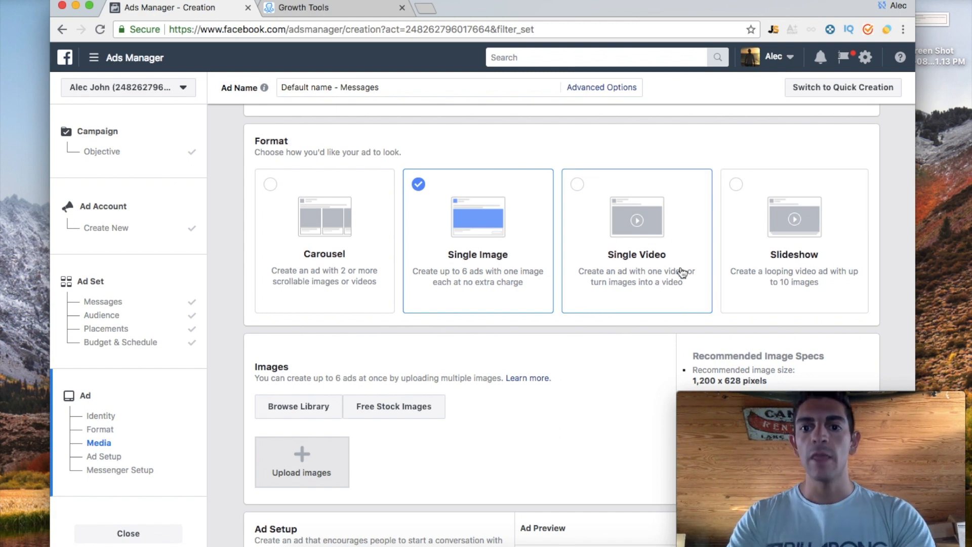
click(651, 288)
click(489, 278)
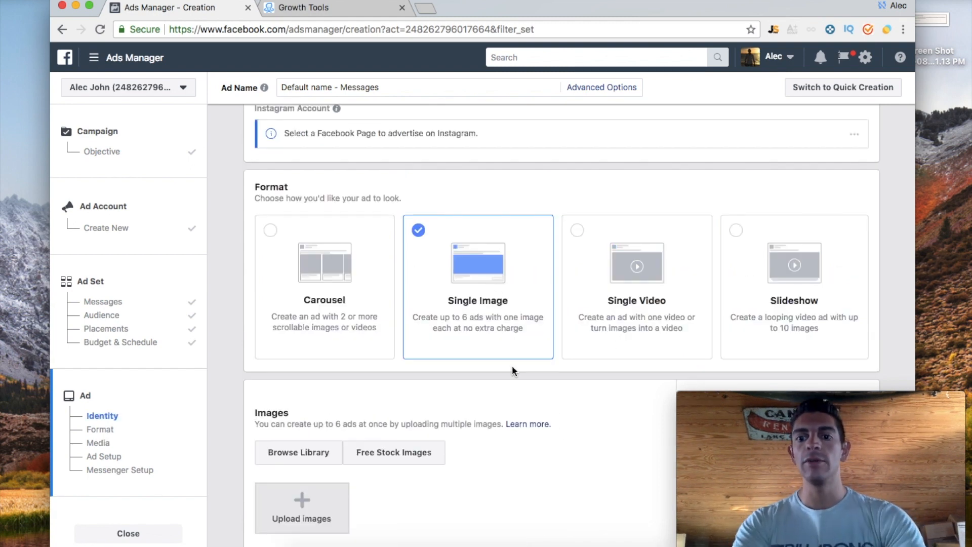
- Write the ad text as "90% OFF BBQ Gloves" followed by a separate line "LIMITED Time Discount ends Tonight!!"
scroll(512, 370, down, 5)
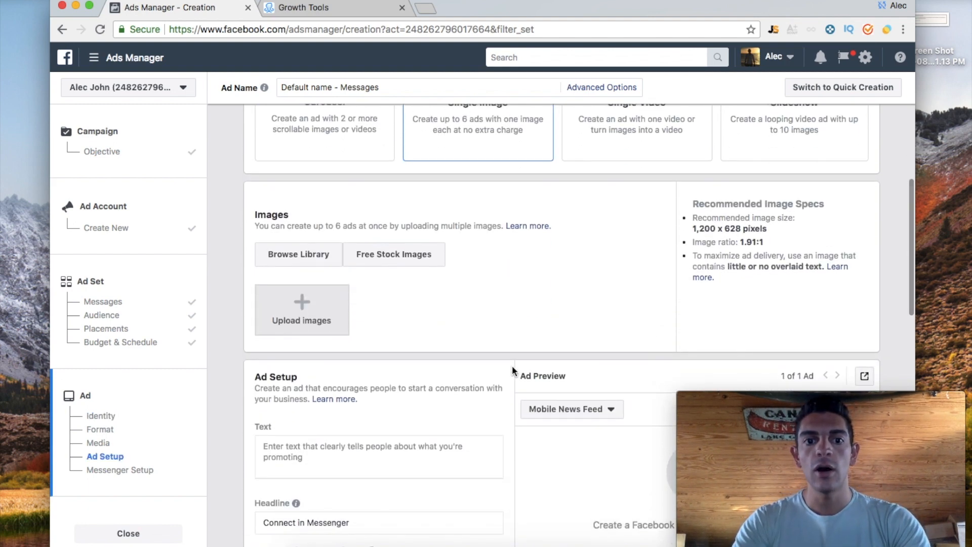
scroll(533, 305, down, 2)
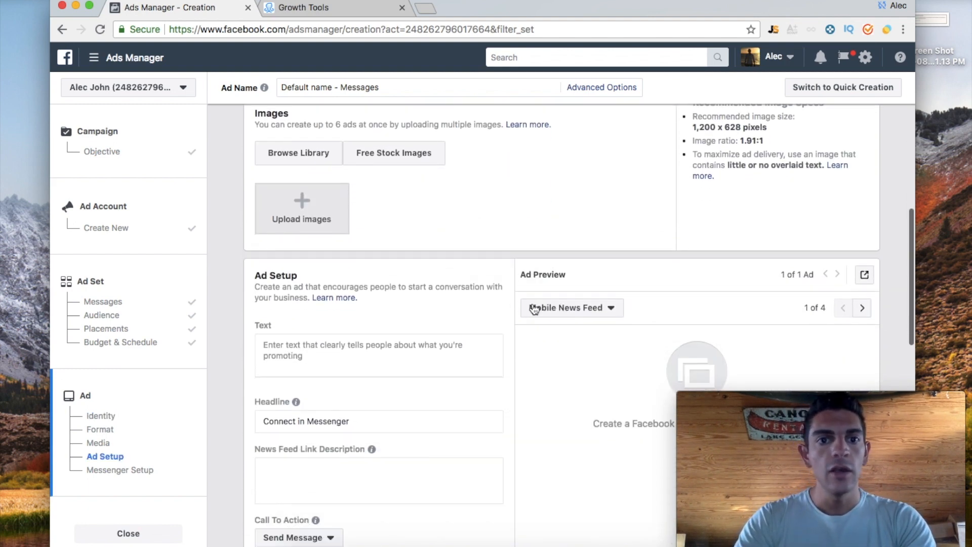
scroll(537, 269, down, 1)
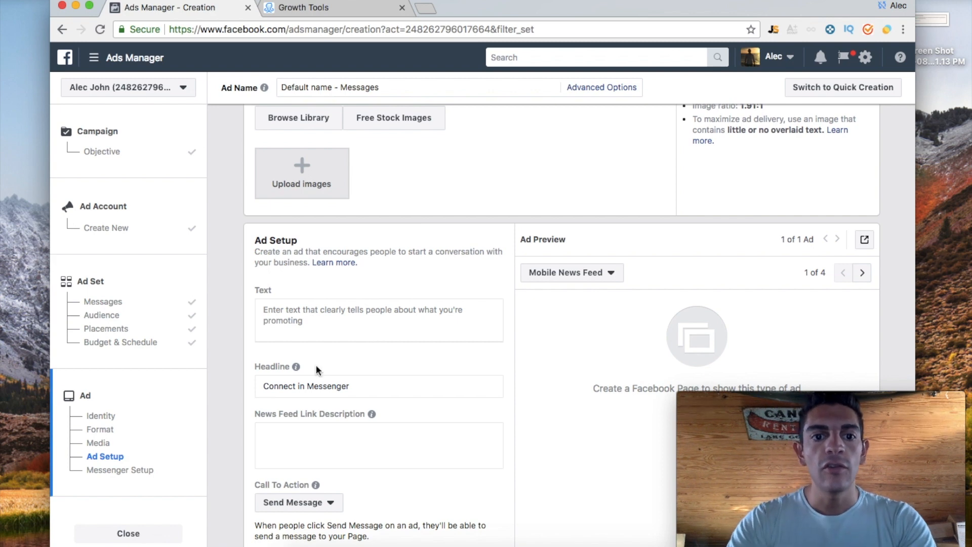
click(347, 326)
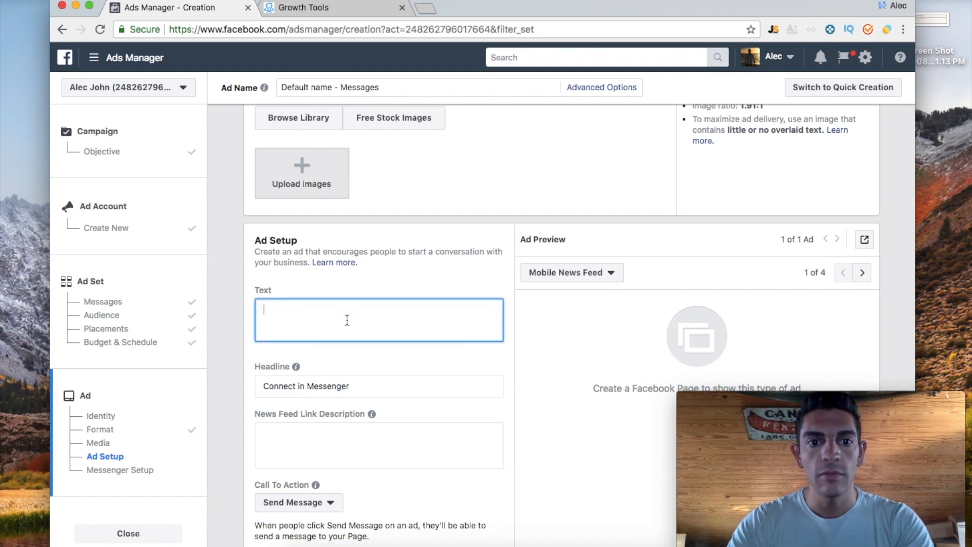
scroll(347, 324, down, 2)
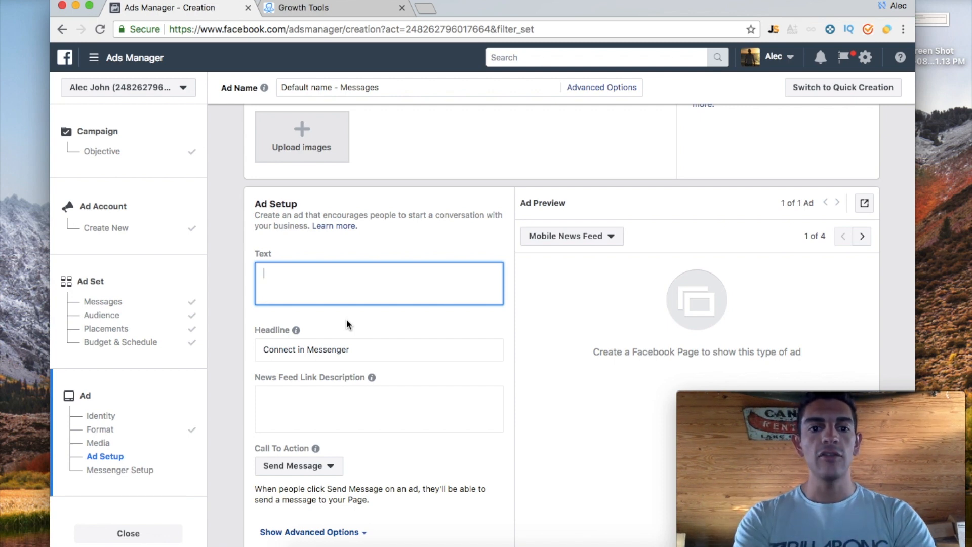
text(90%)
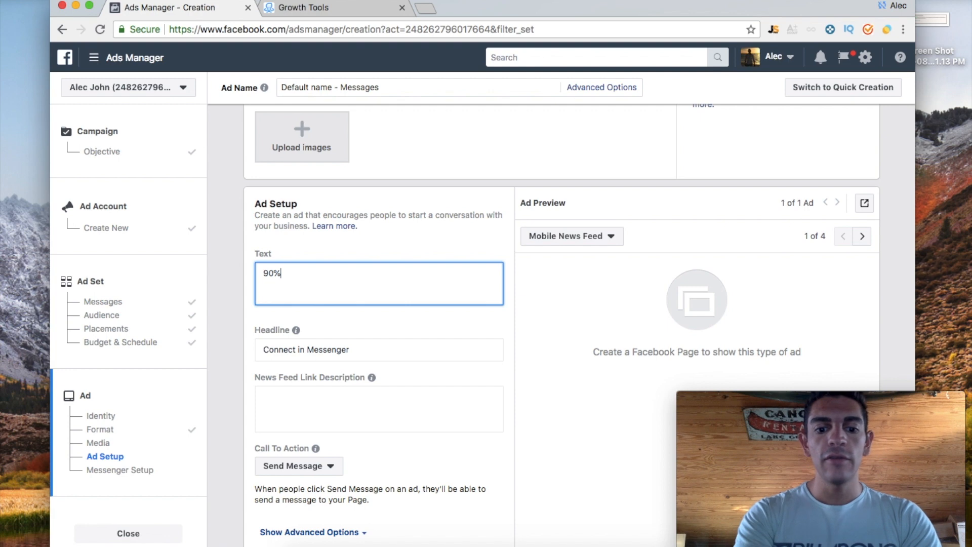
text( OFF BBQ Gloves)
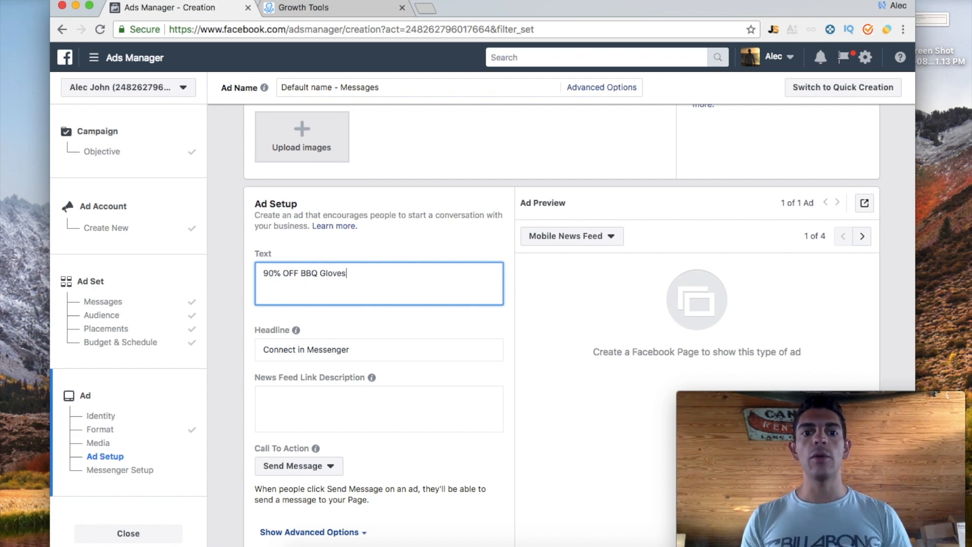
key(Return)
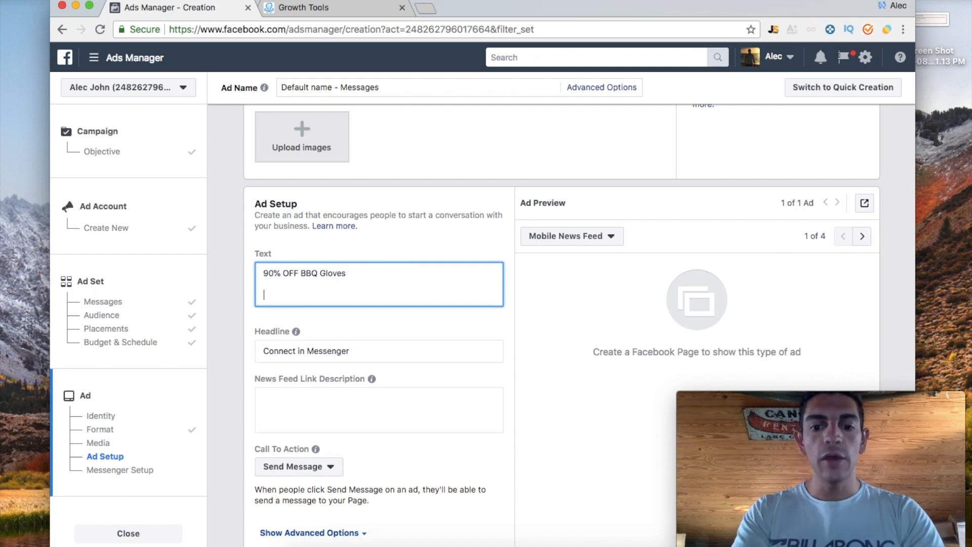
text(LIMITED)
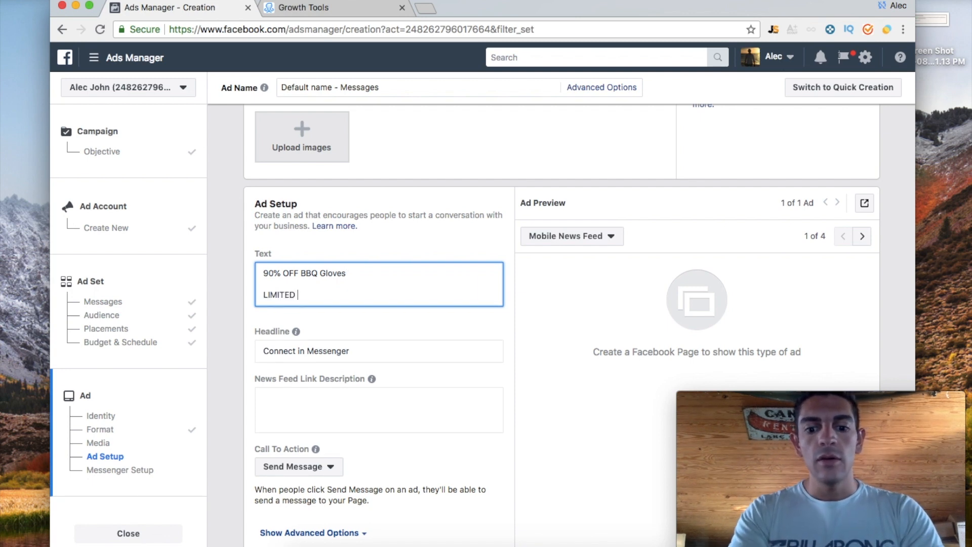
text( Time Dis)
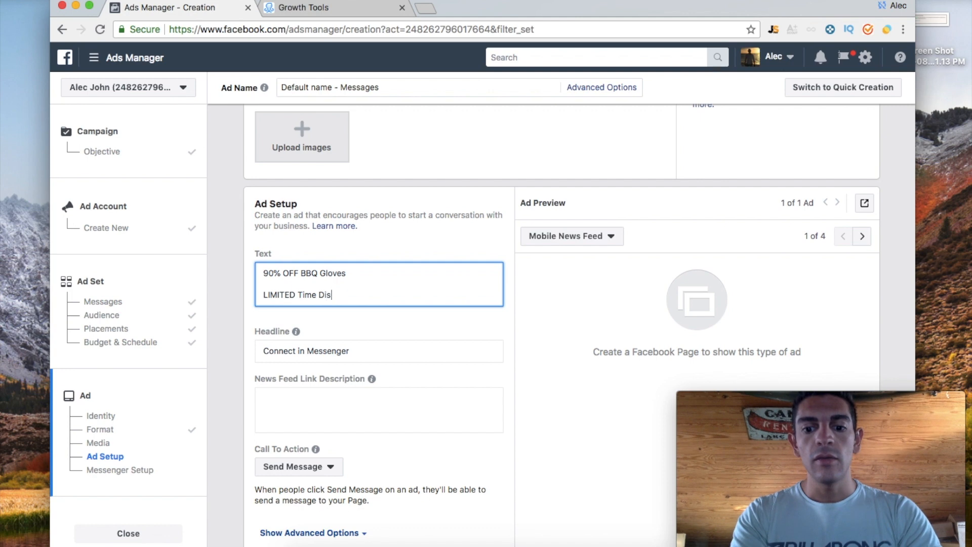
text(count ends)
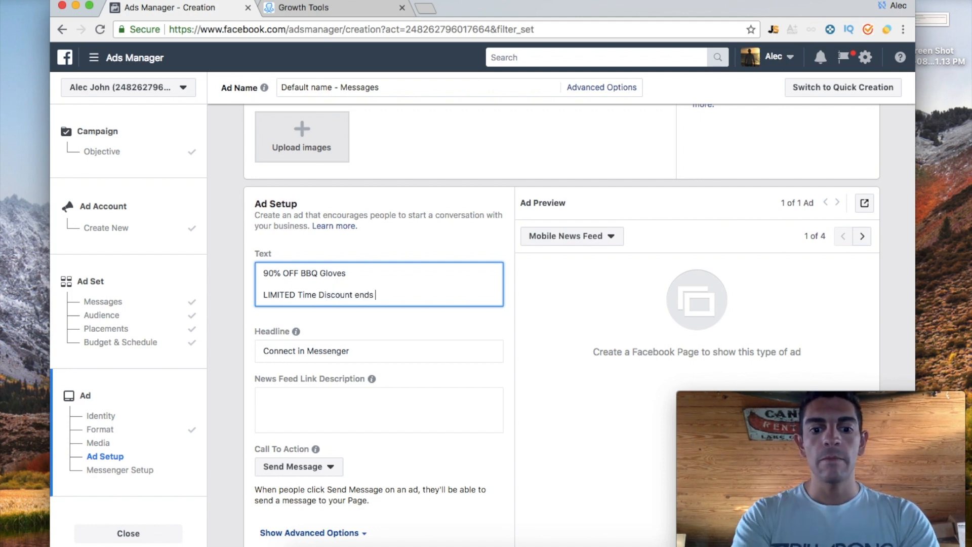
text( Tonight)
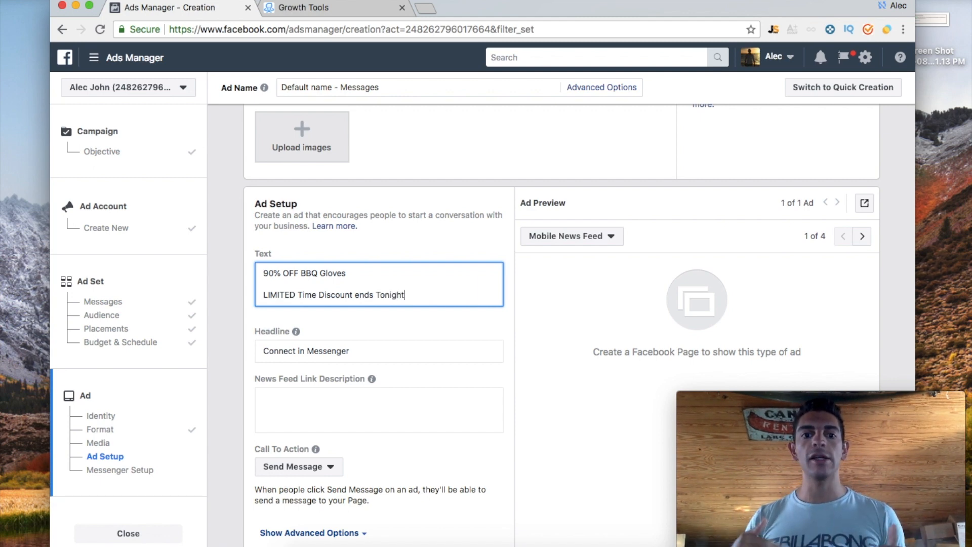
text(!!)
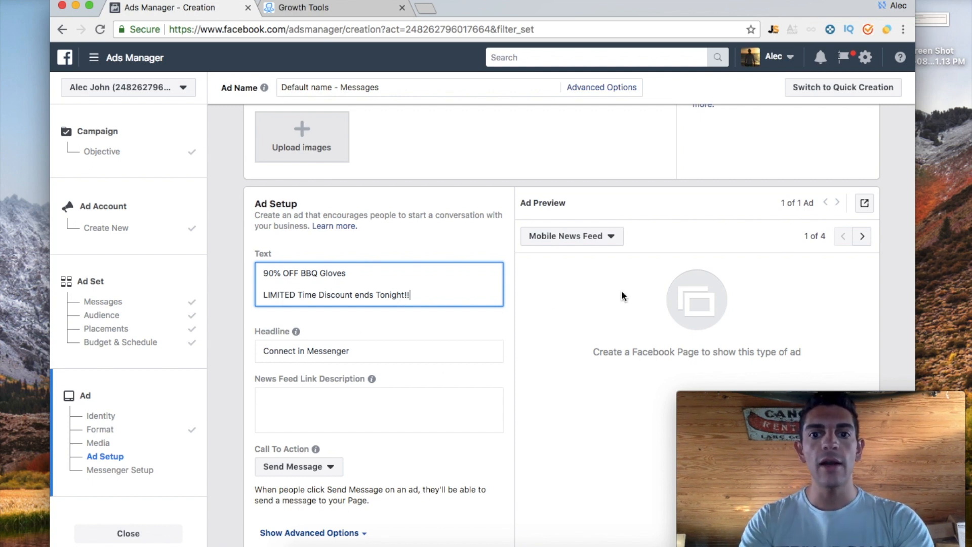
- Replace the ad's default headline with "Click For Code" and review the ad setup
scroll(621, 291, down, 2)
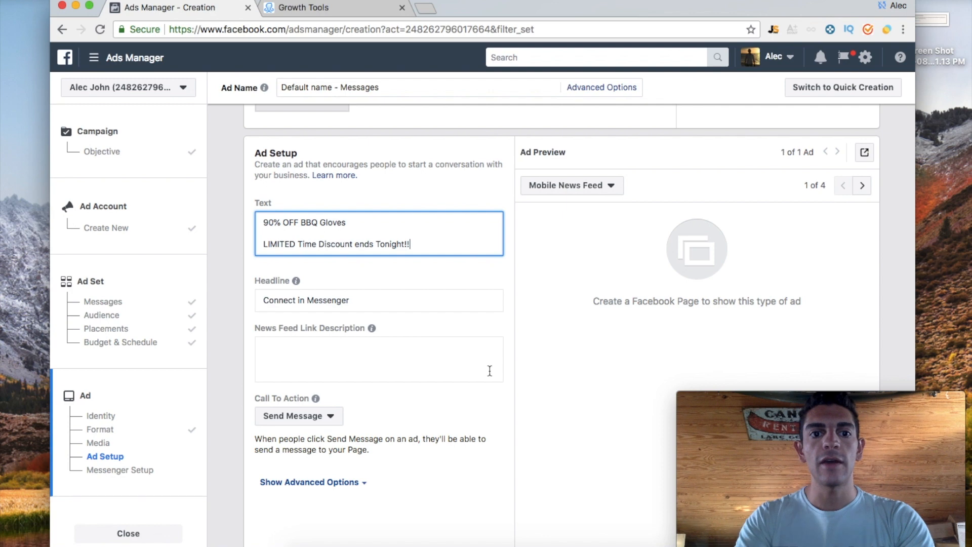
mouse_move(264, 330)
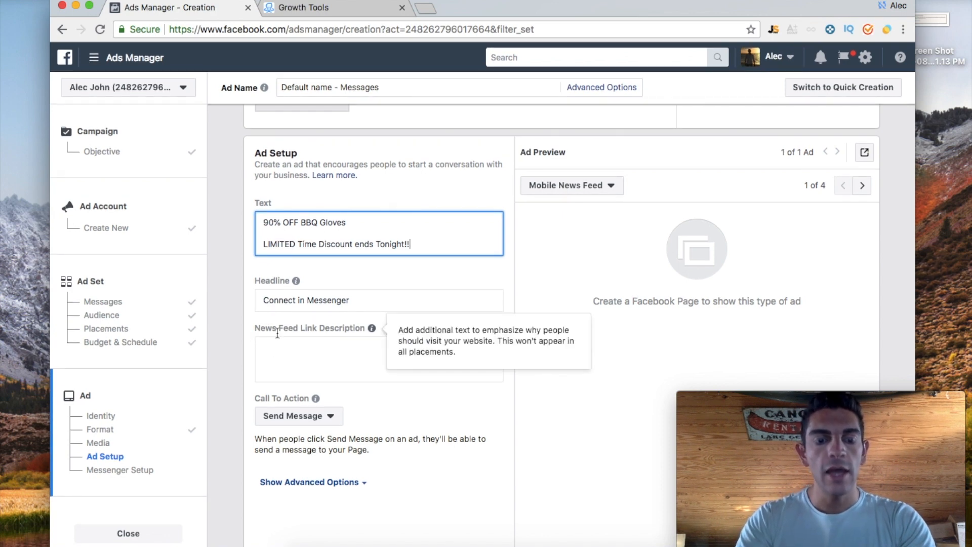
triple_click(319, 301)
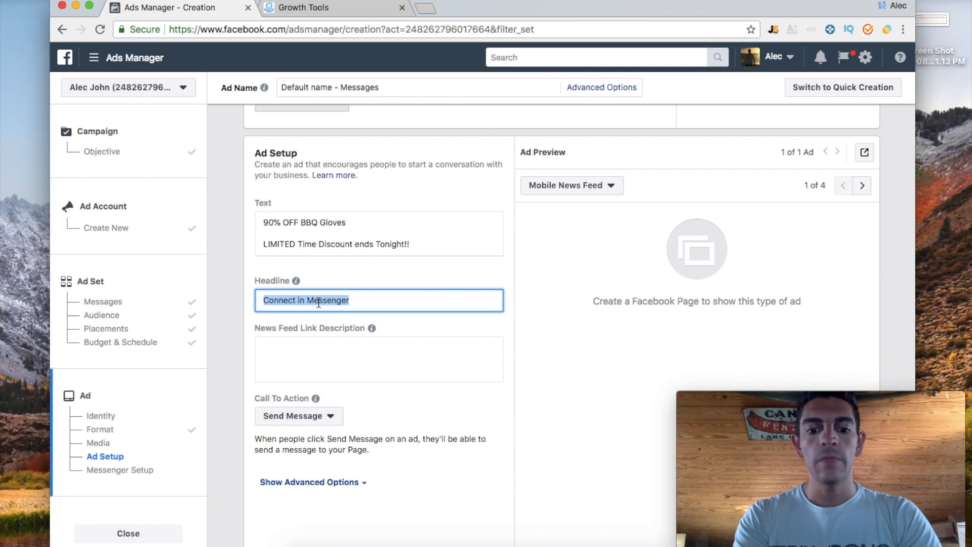
text(Click )
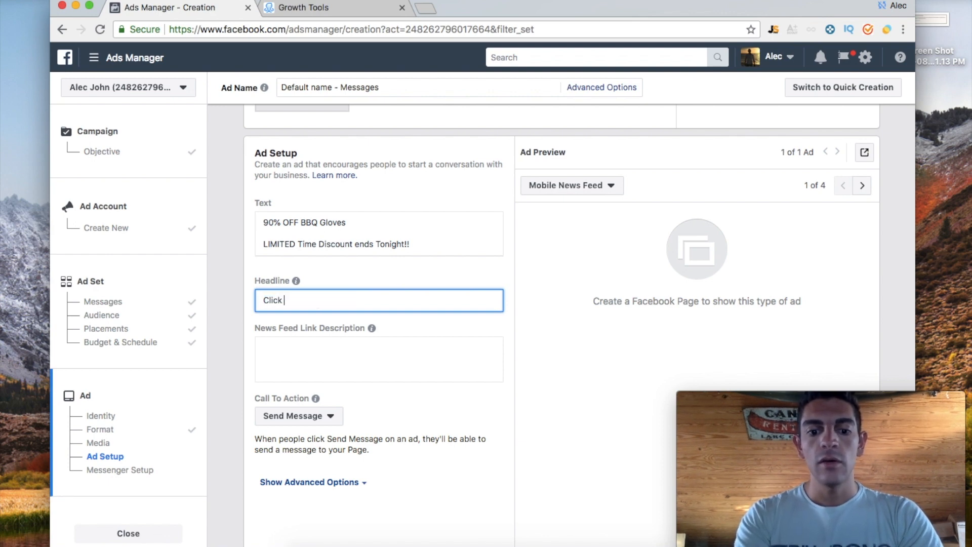
text(For Code)
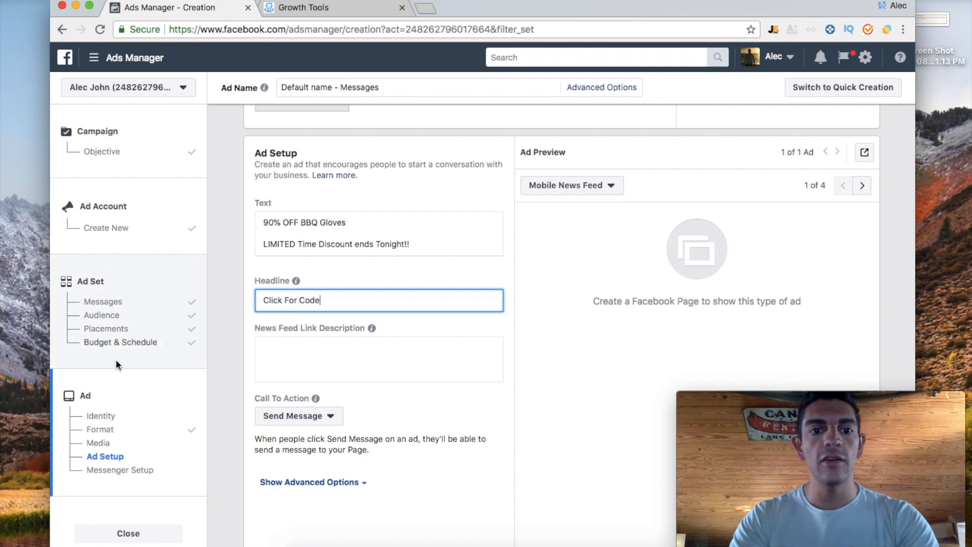
click(619, 288)
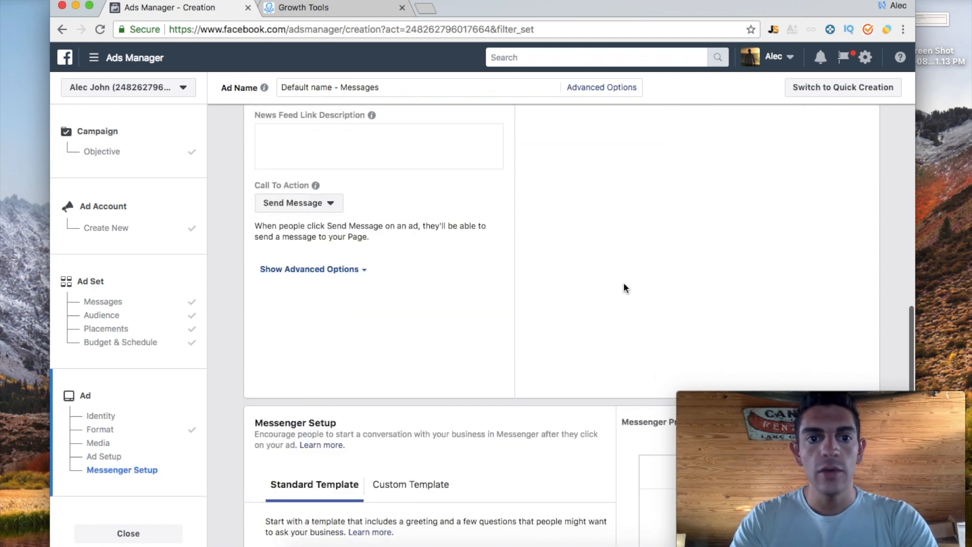
scroll(624, 282, up, 6)
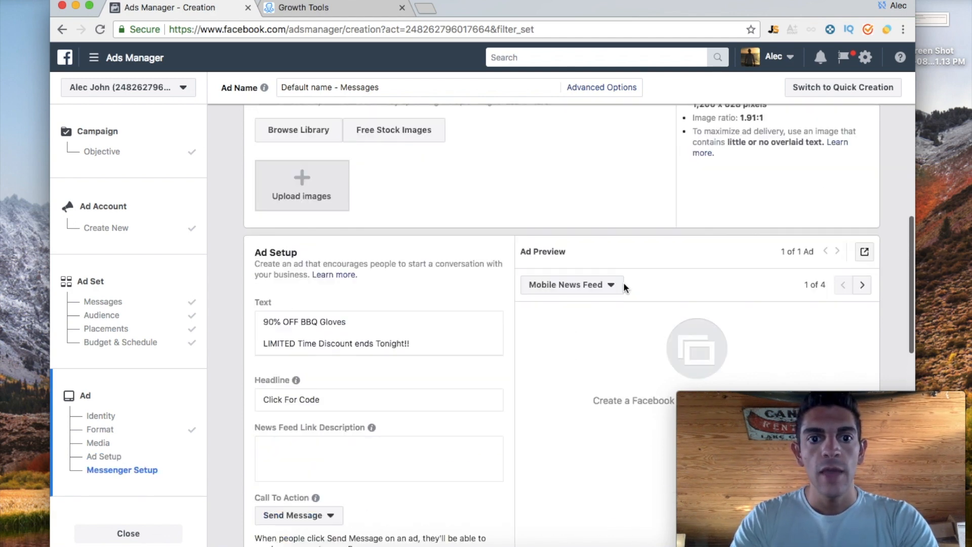
- Upload maxresdefault.jpg from the Desktop as the ad's image
scroll(378, 257, up, 1)
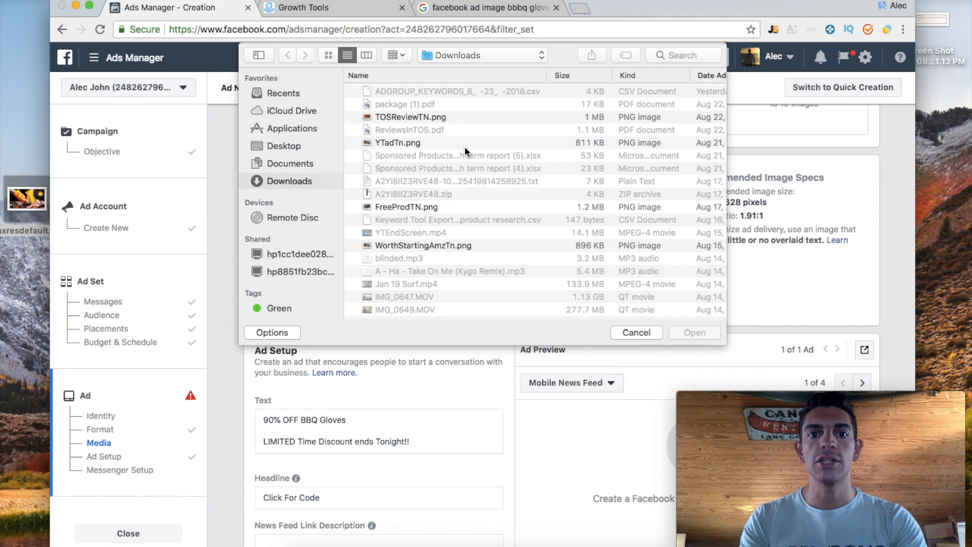
click(284, 145)
click(398, 91)
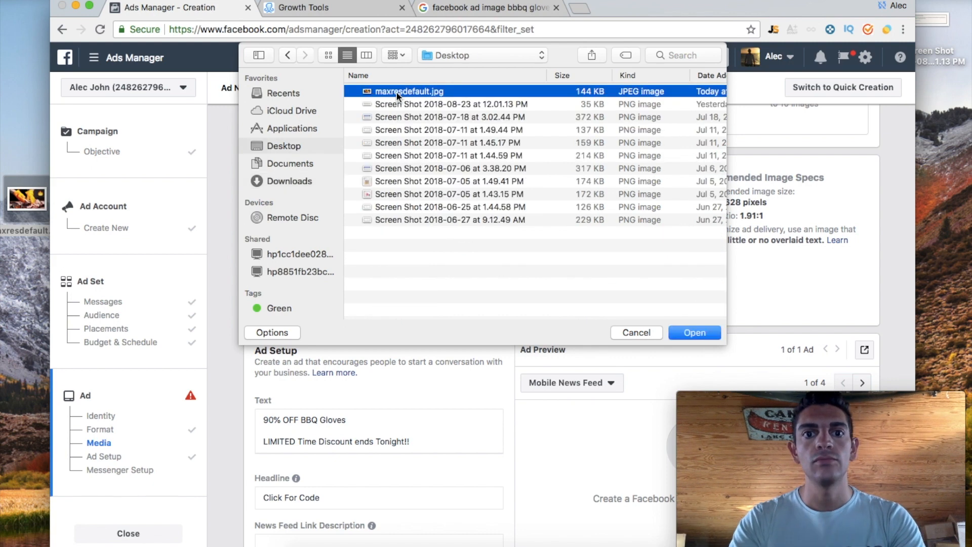
double_click(398, 91)
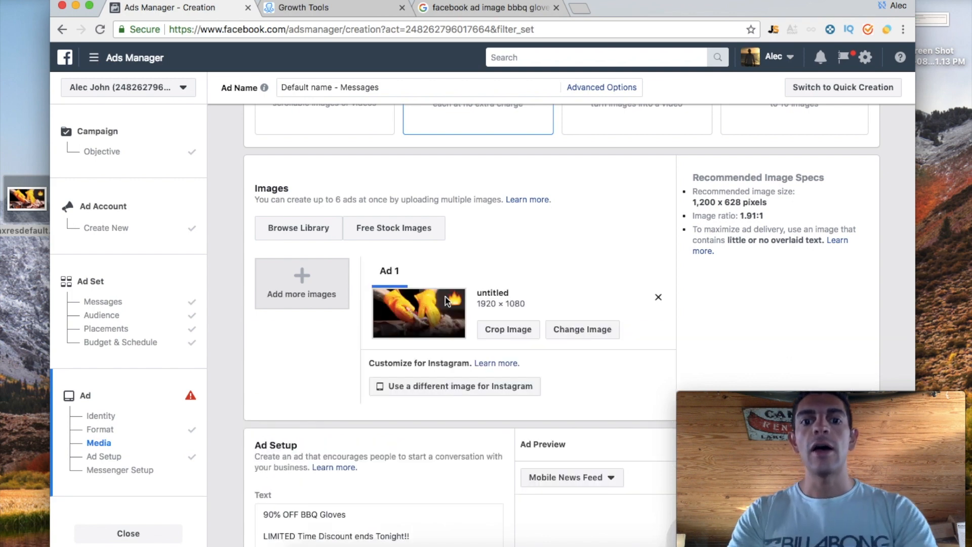
- Choose Custom Template in the ad's Messenger Setup and start creating a new template
scroll(445, 298, down, 6)
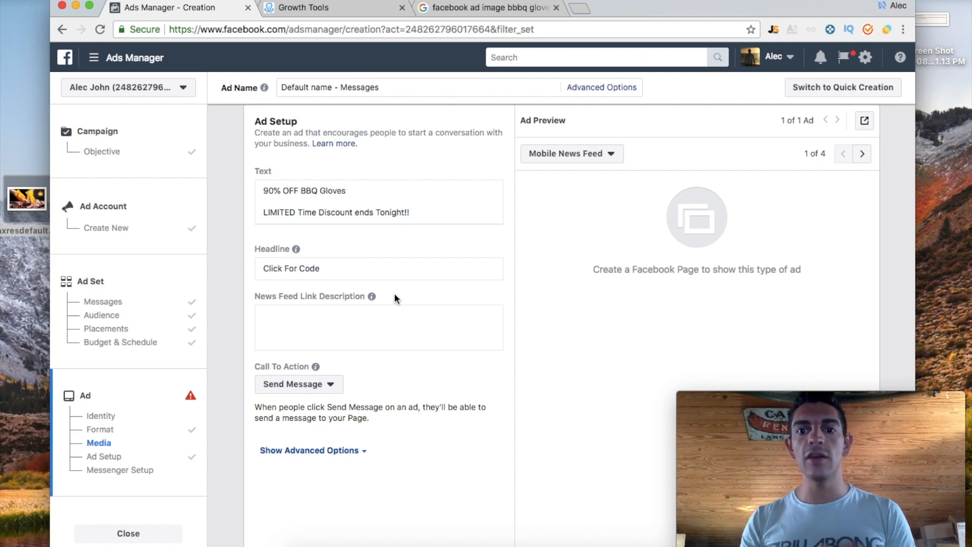
scroll(545, 290, up, 5)
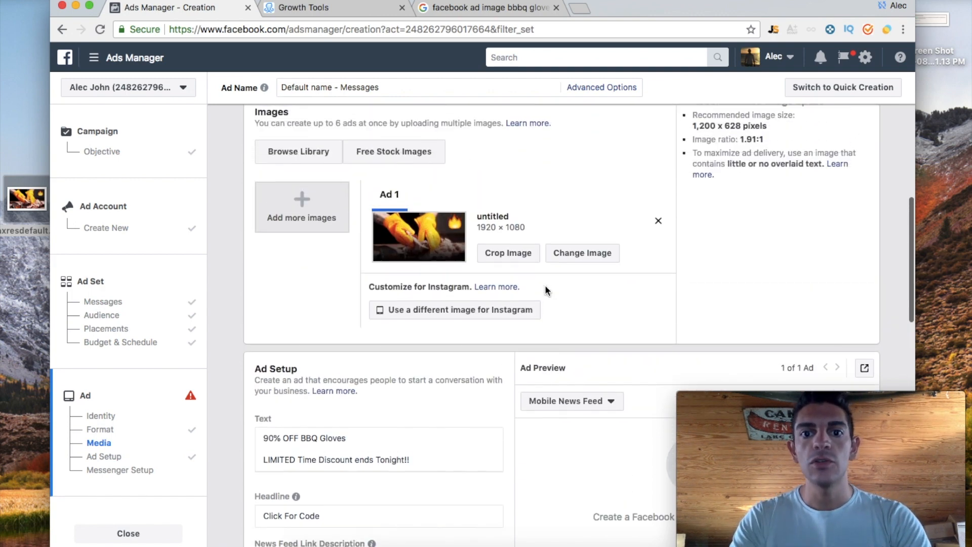
scroll(545, 285, down, 5)
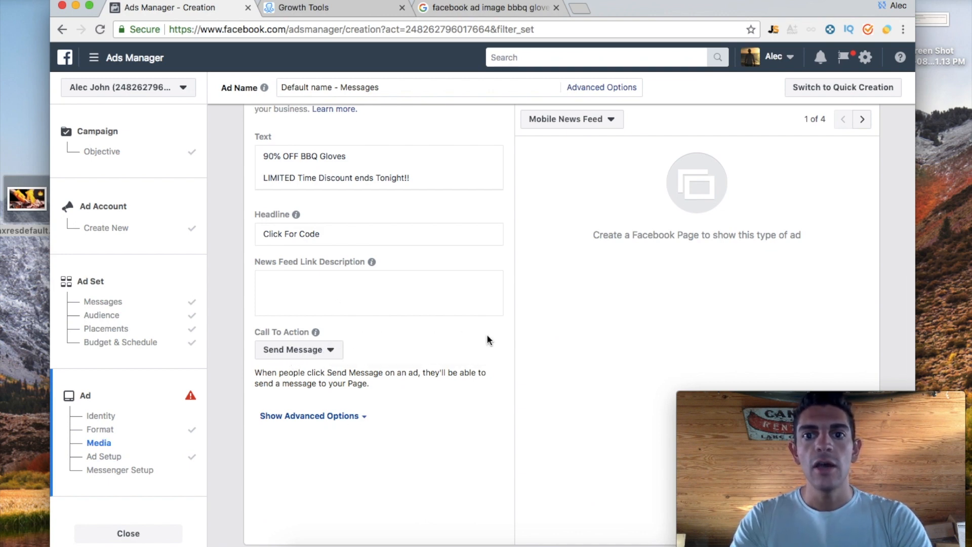
scroll(487, 339, down, 5)
scroll(502, 384, up, 3)
scroll(503, 385, up, 2)
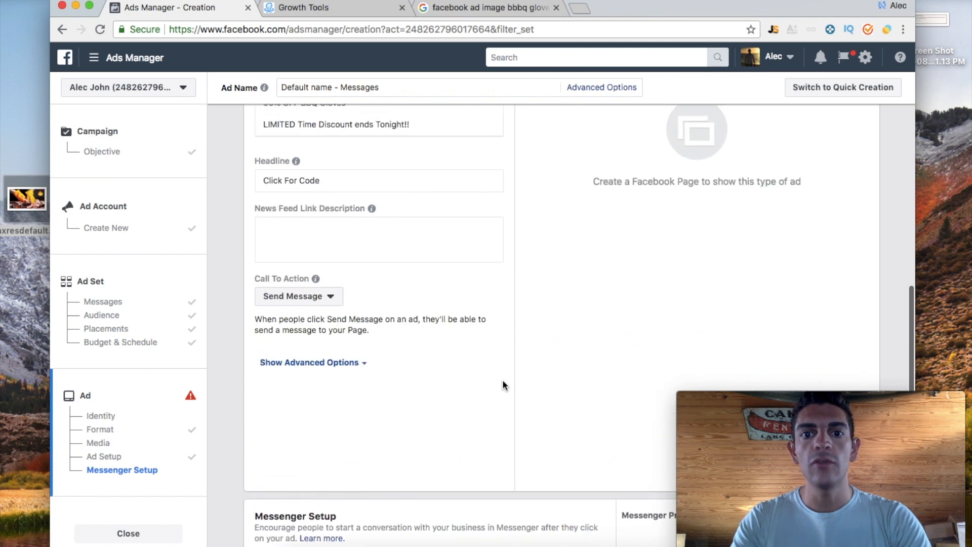
scroll(502, 385, down, 5)
scroll(502, 385, down, 2)
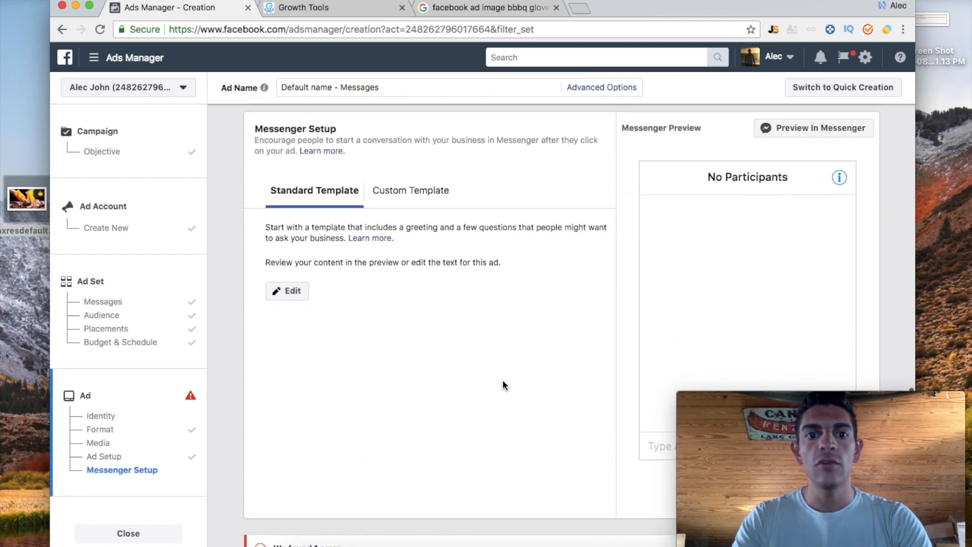
click(431, 197)
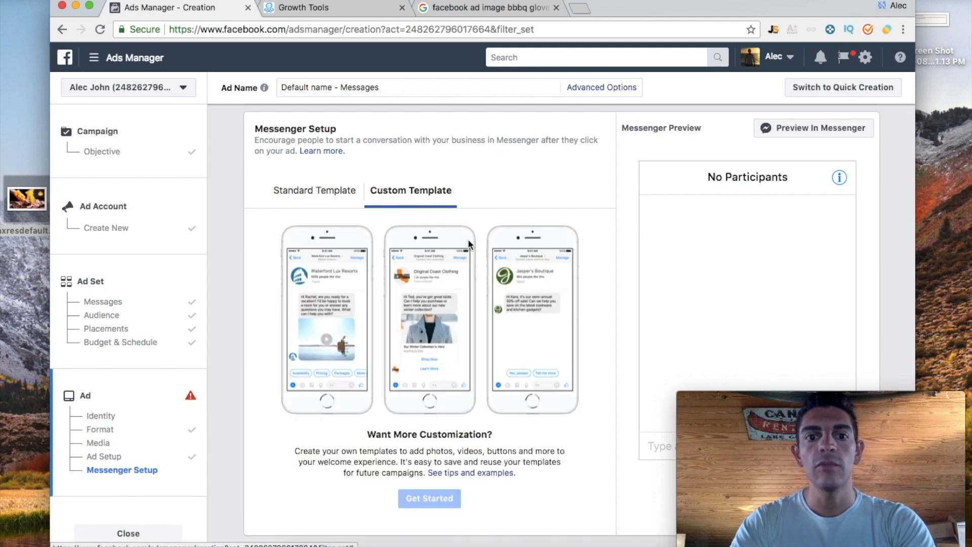
scroll(442, 278, down, 3)
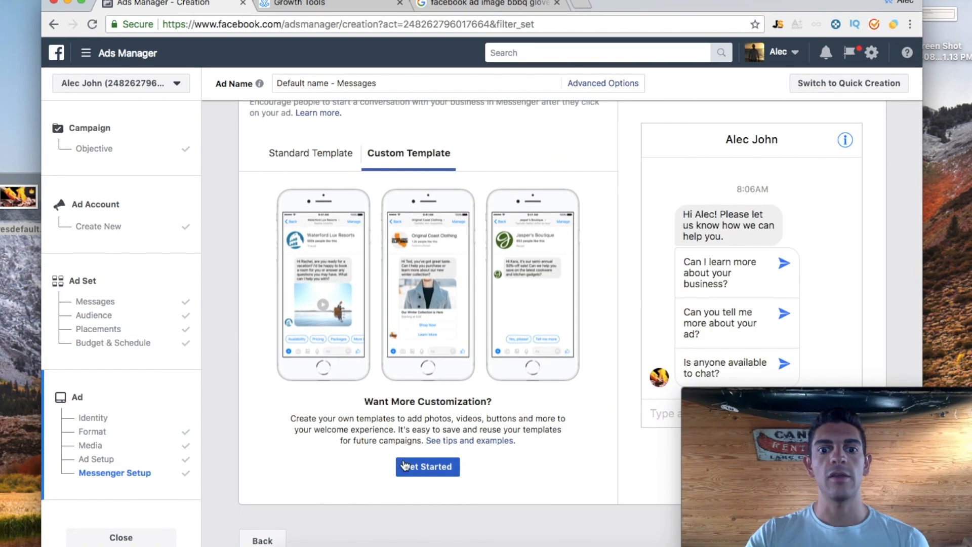
click(408, 470)
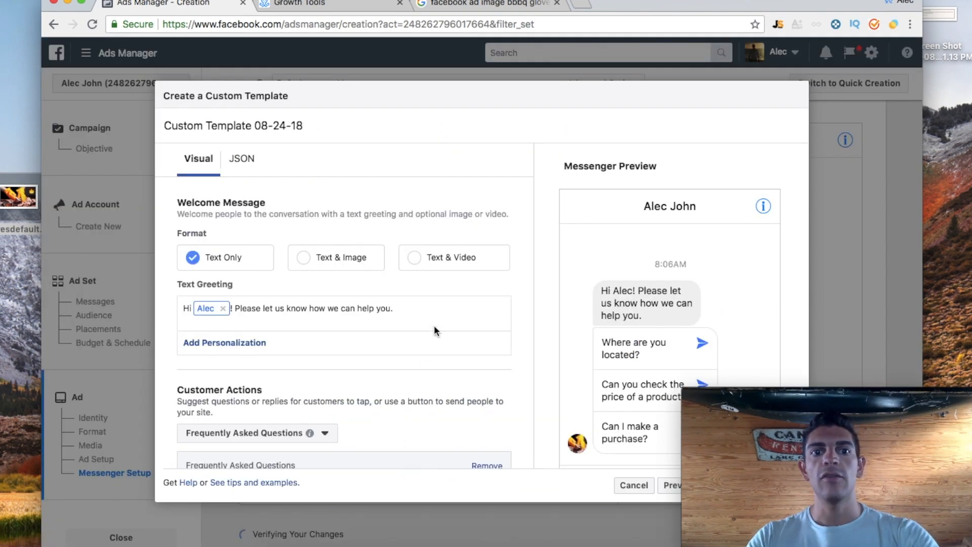
- Switch the custom template to JSON editing and clear all of the default code
click(245, 172)
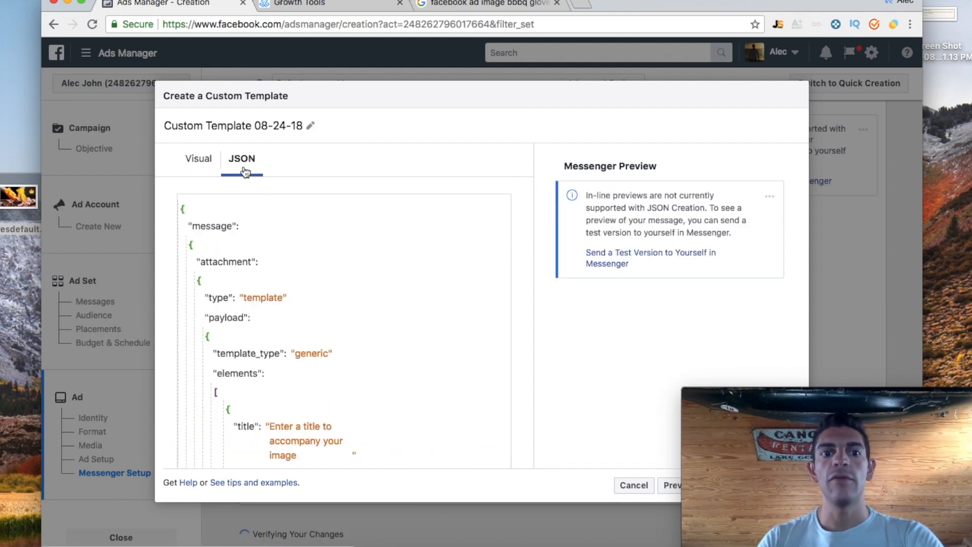
click(184, 208)
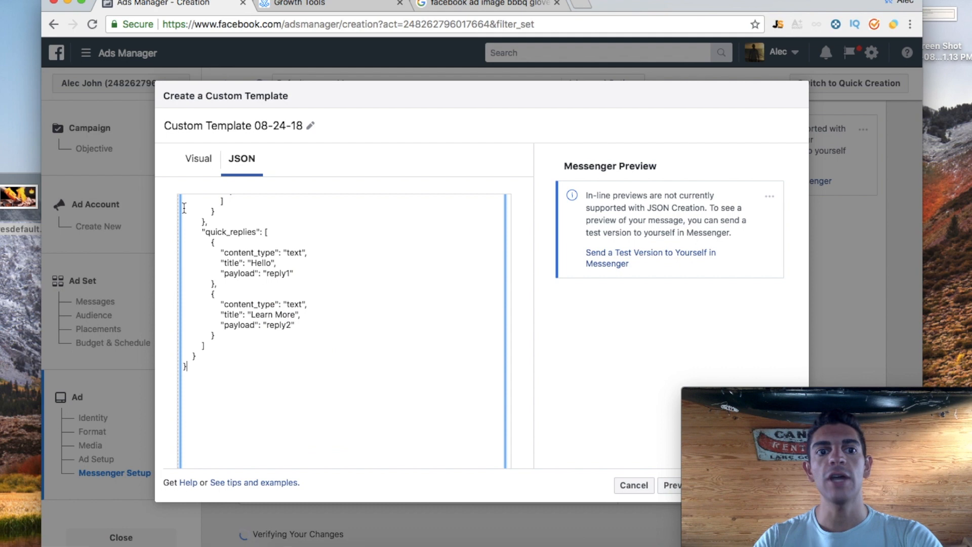
scroll(265, 223, up, 10)
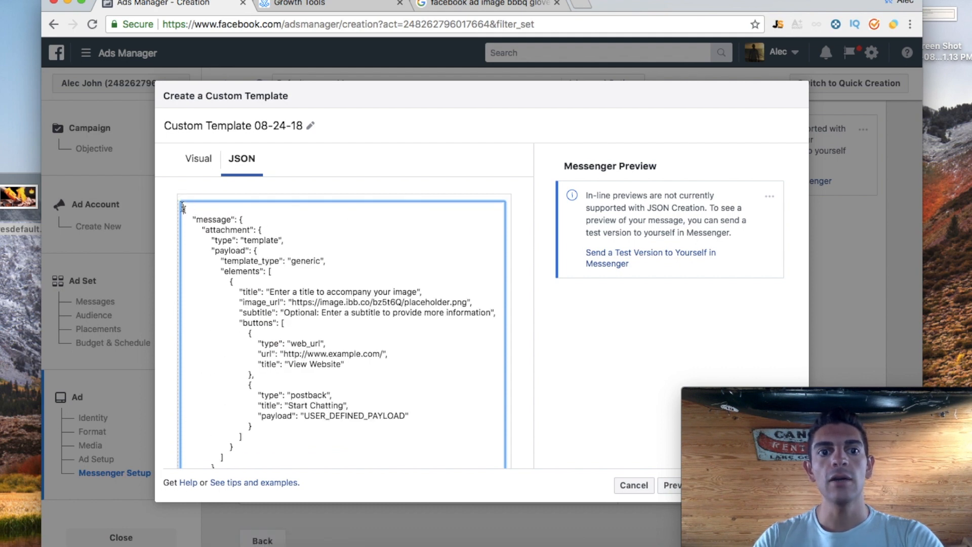
key(super+a)
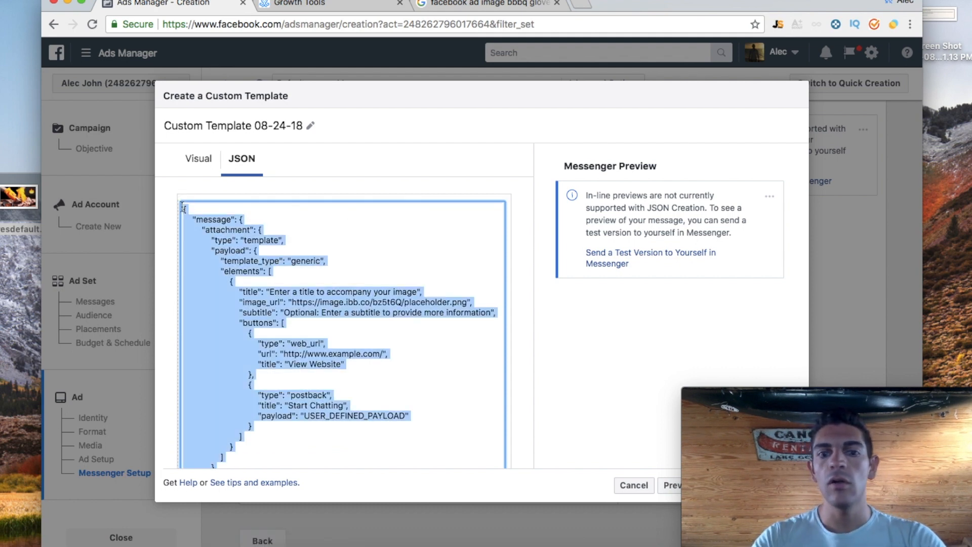
key(BackSpace)
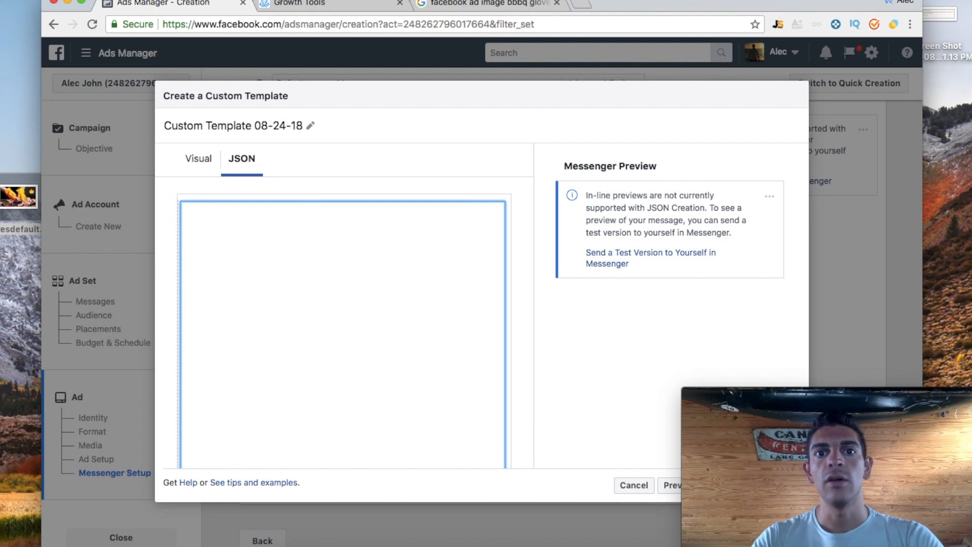
- Copy the Facebook Ads JSON code from ManyChat's Growth Tool #4 and paste it into the Ads Manager custom template
click(300, 5)
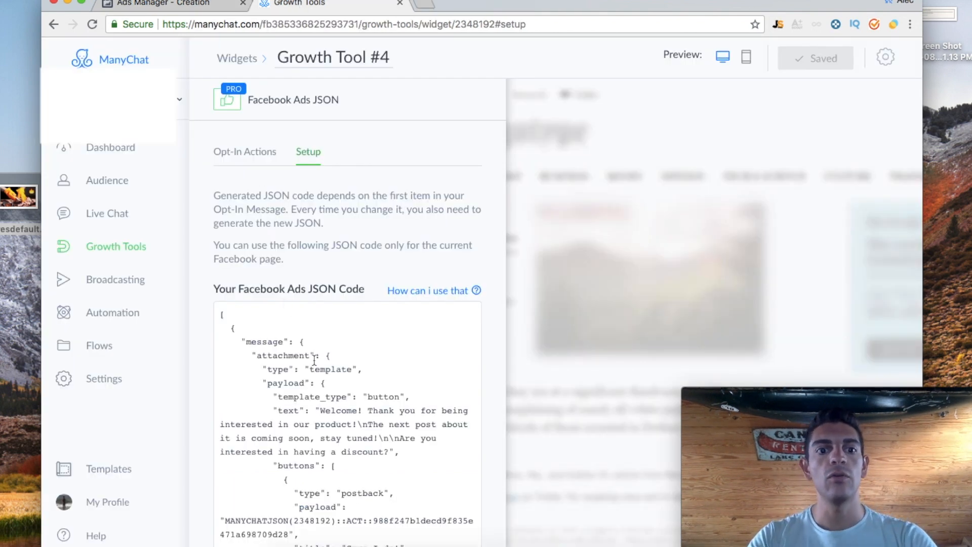
scroll(314, 360, down, 5)
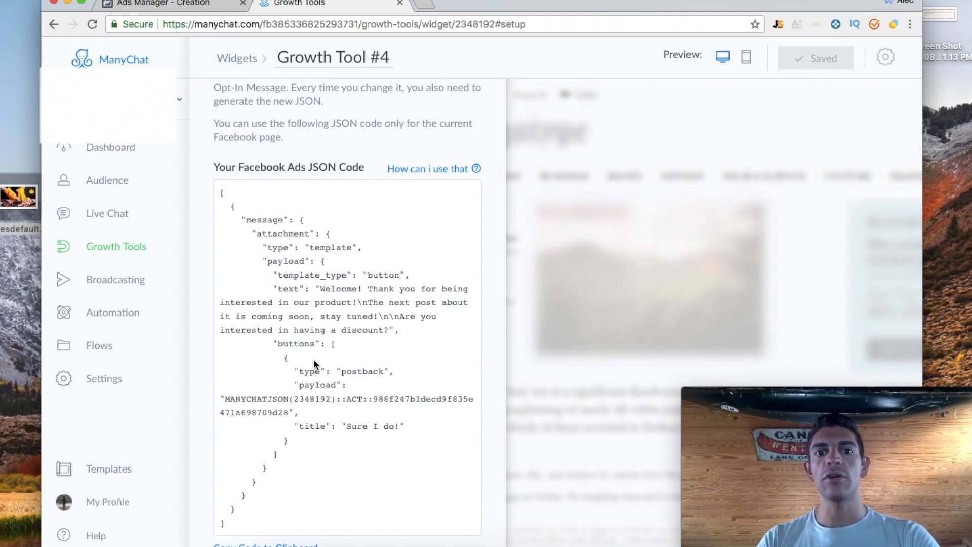
scroll(314, 358, down, 2)
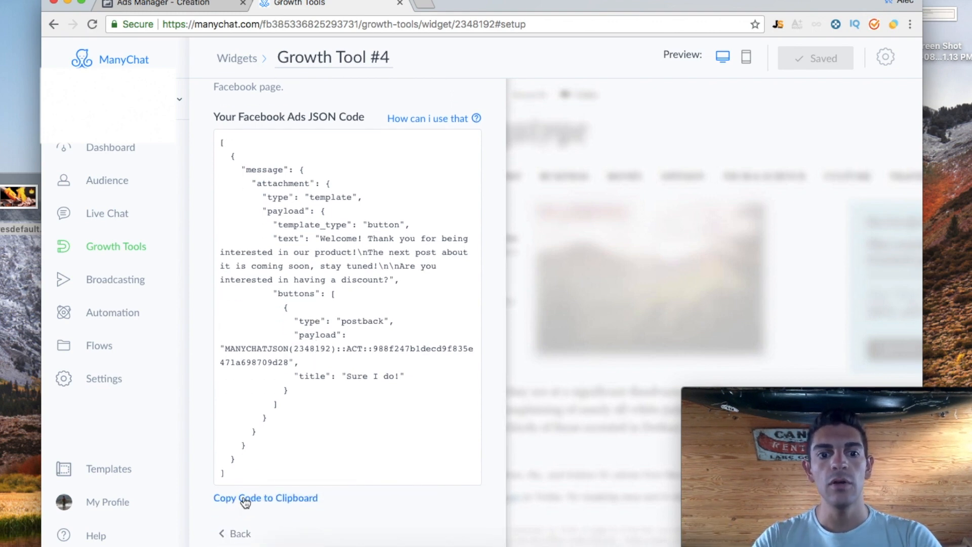
click(245, 501)
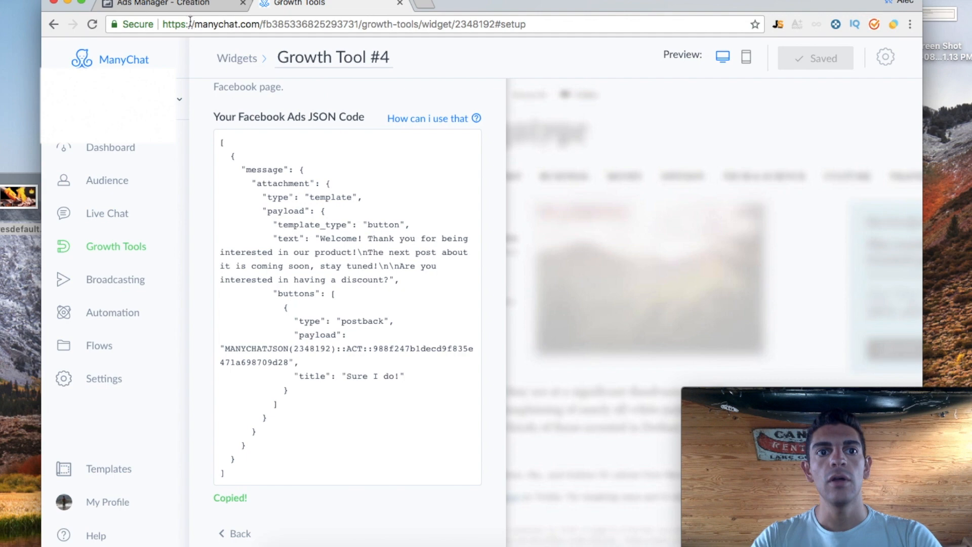
click(175, 5)
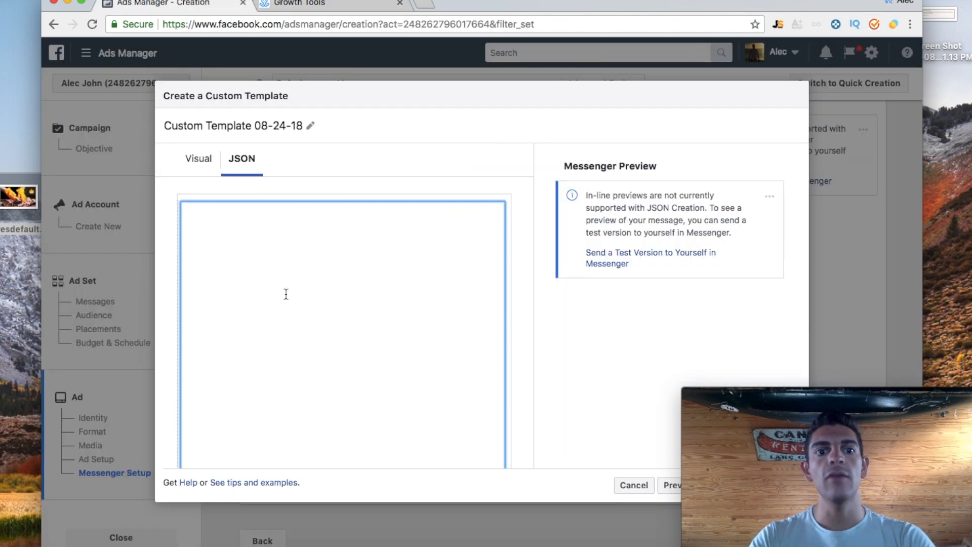
key(super+v)
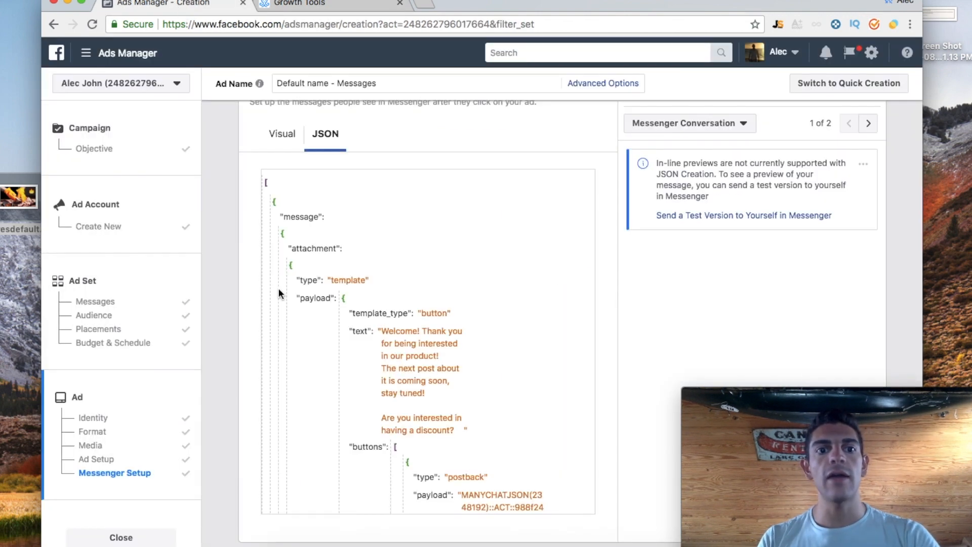
- Review the Mobile News Feed ad preview and the JSON code in the Message Setup
scroll(278, 287, up, 2)
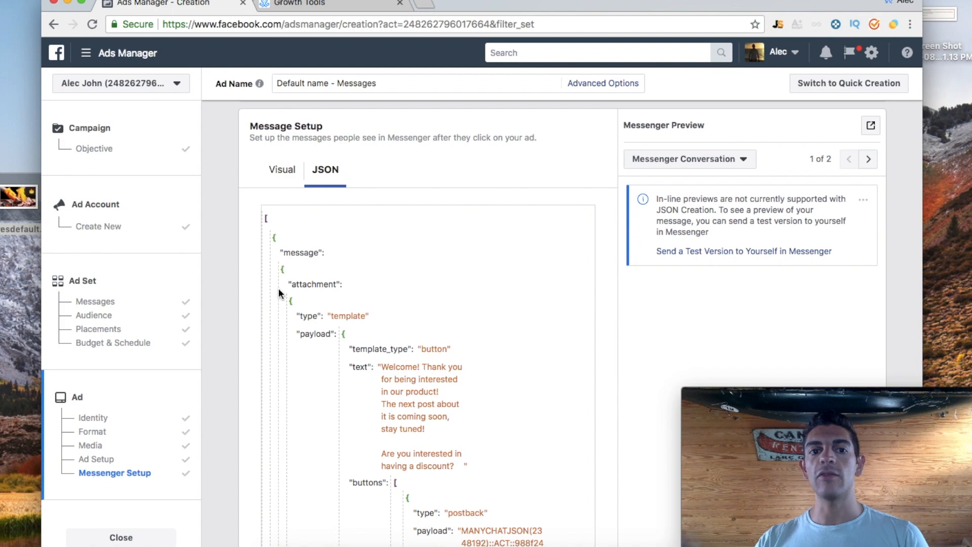
scroll(278, 287, up, 12)
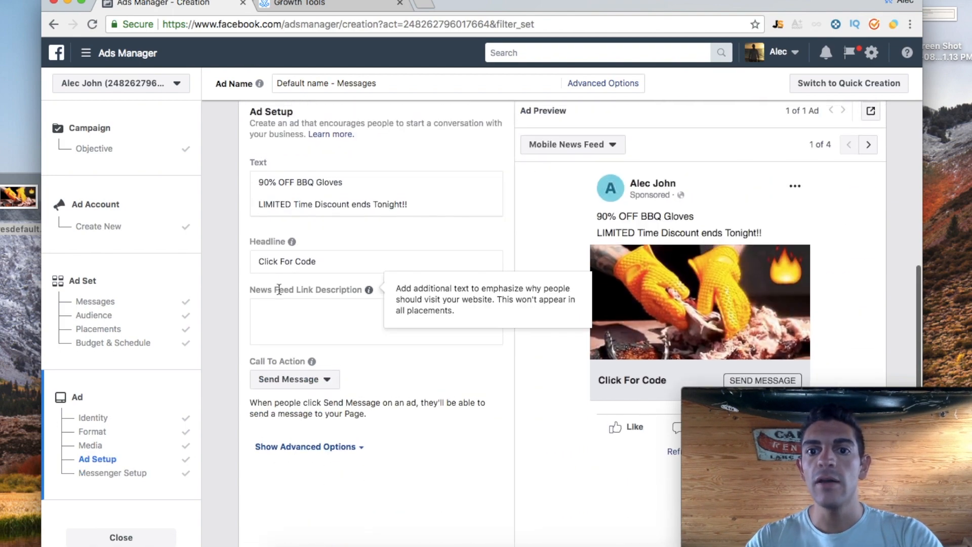
scroll(676, 262, down, 3)
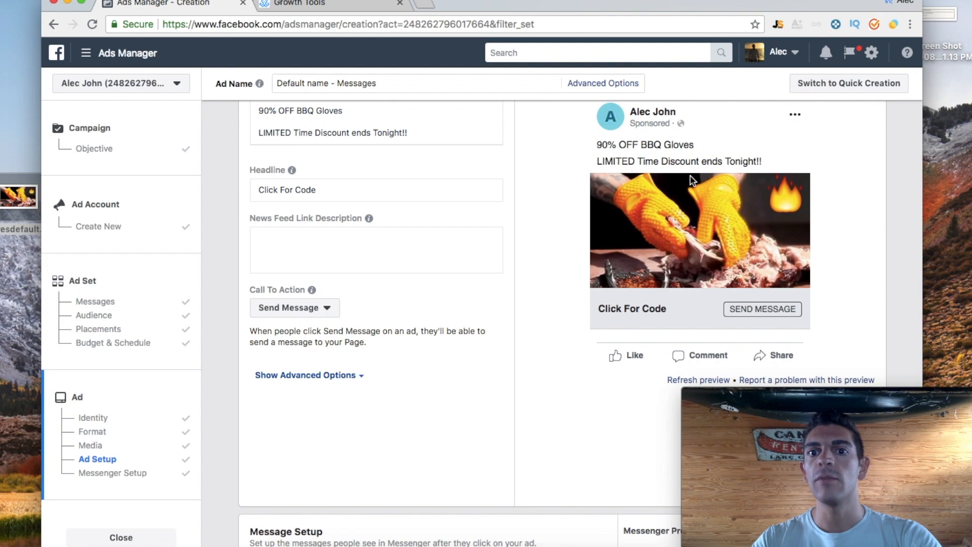
key(ctrl+f)
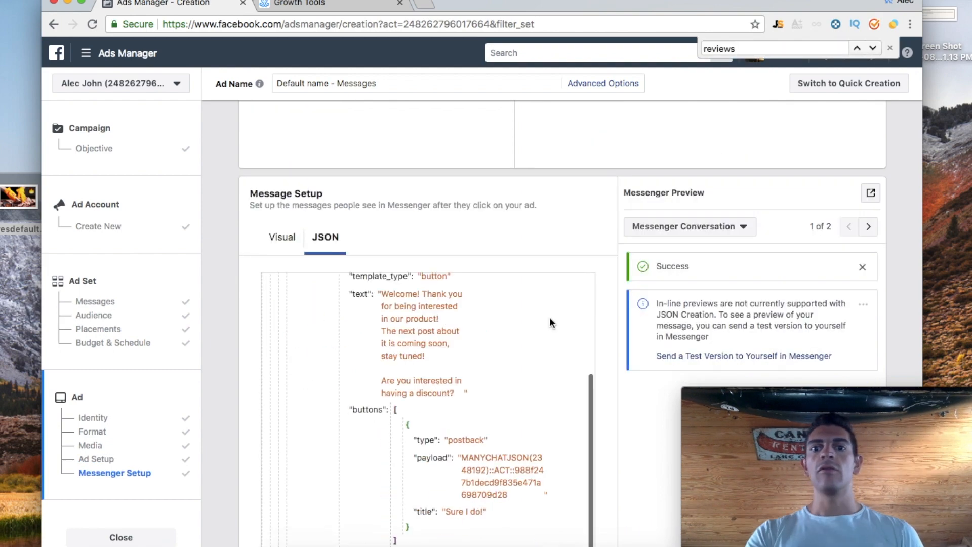
scroll(739, 277, down, 4)
scroll(739, 277, up, 10)
scroll(740, 277, down, 2)
scroll(739, 282, down, 2)
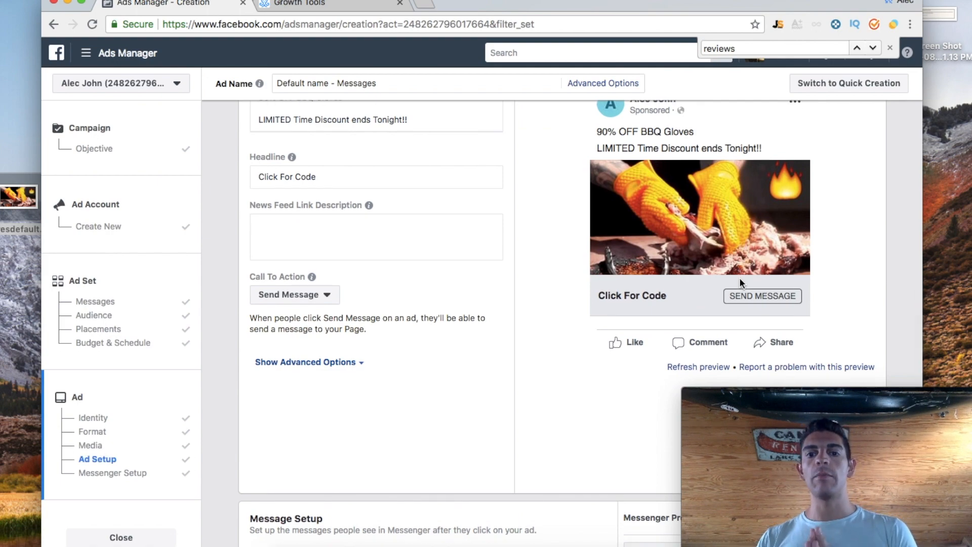
scroll(740, 283, down, 15)
mouse_move(724, 524)
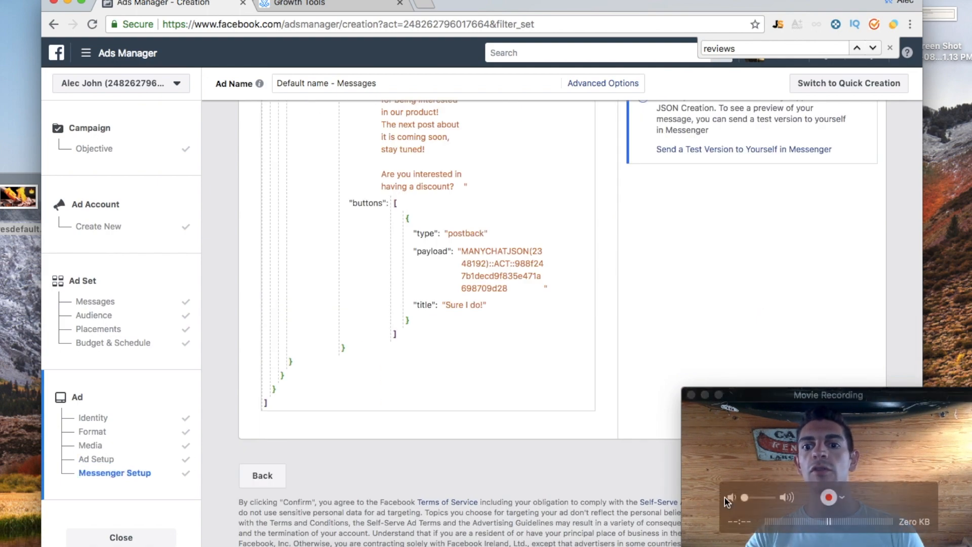
mouse_move(798, 430)
mouse_down()
mouse_move(485, 379)
mouse_move(452, 397)
mouse_move(507, 438)
mouse_move(757, 426)
mouse_move(779, 440)
mouse_move(794, 434)
mouse_up()
scroll(607, 338, up, 10)
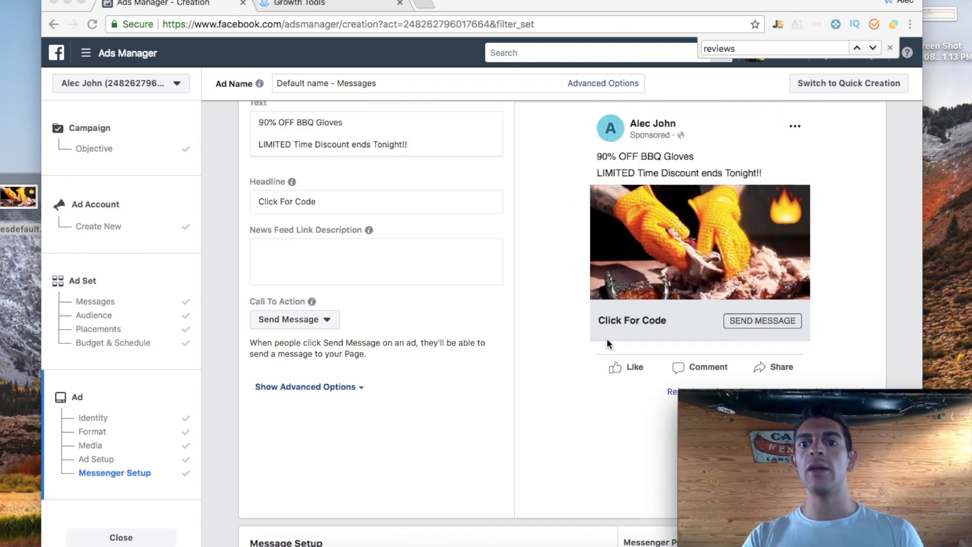